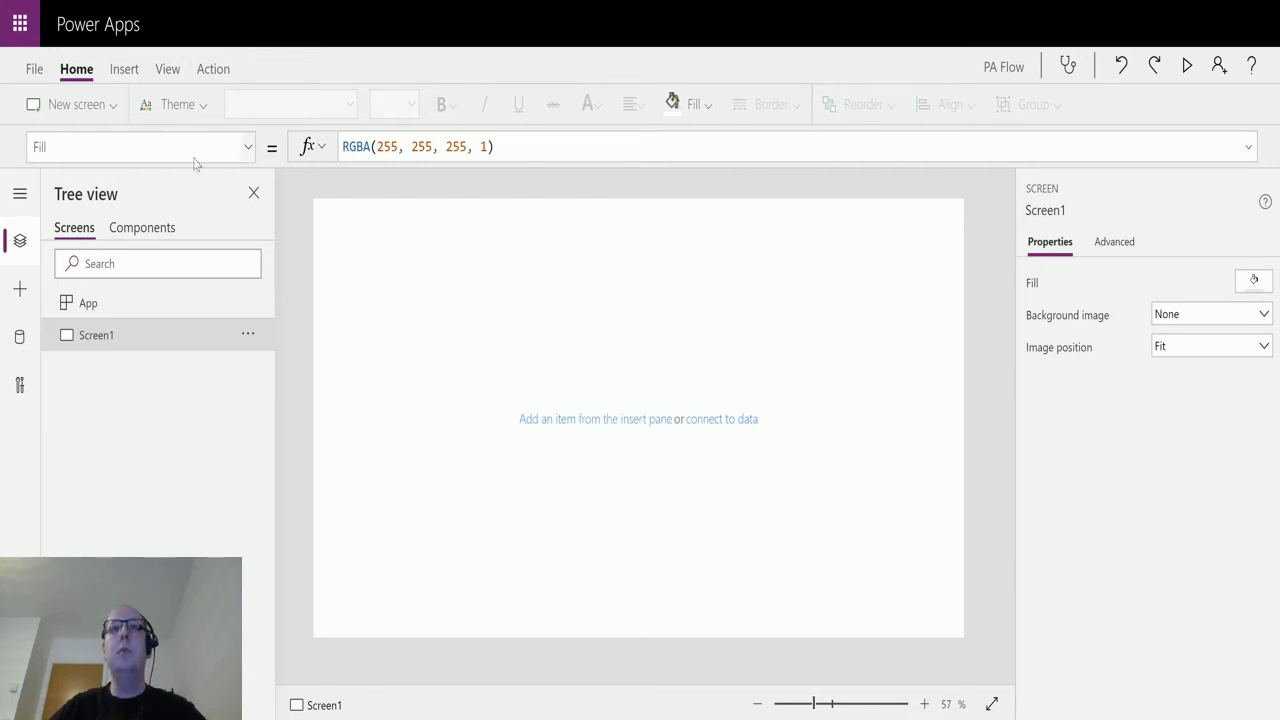
# Add a text input to the screen with the default text Name.
pyautogui.click(123, 68)
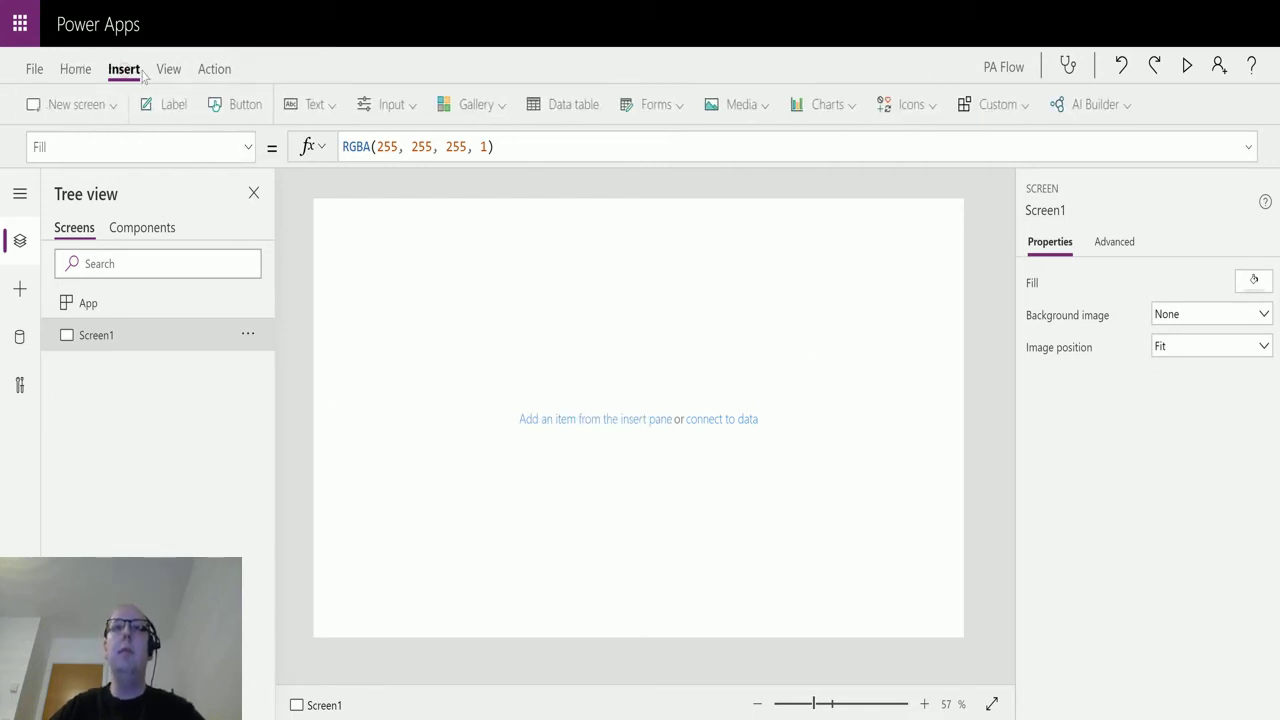
pyautogui.click(334, 112)
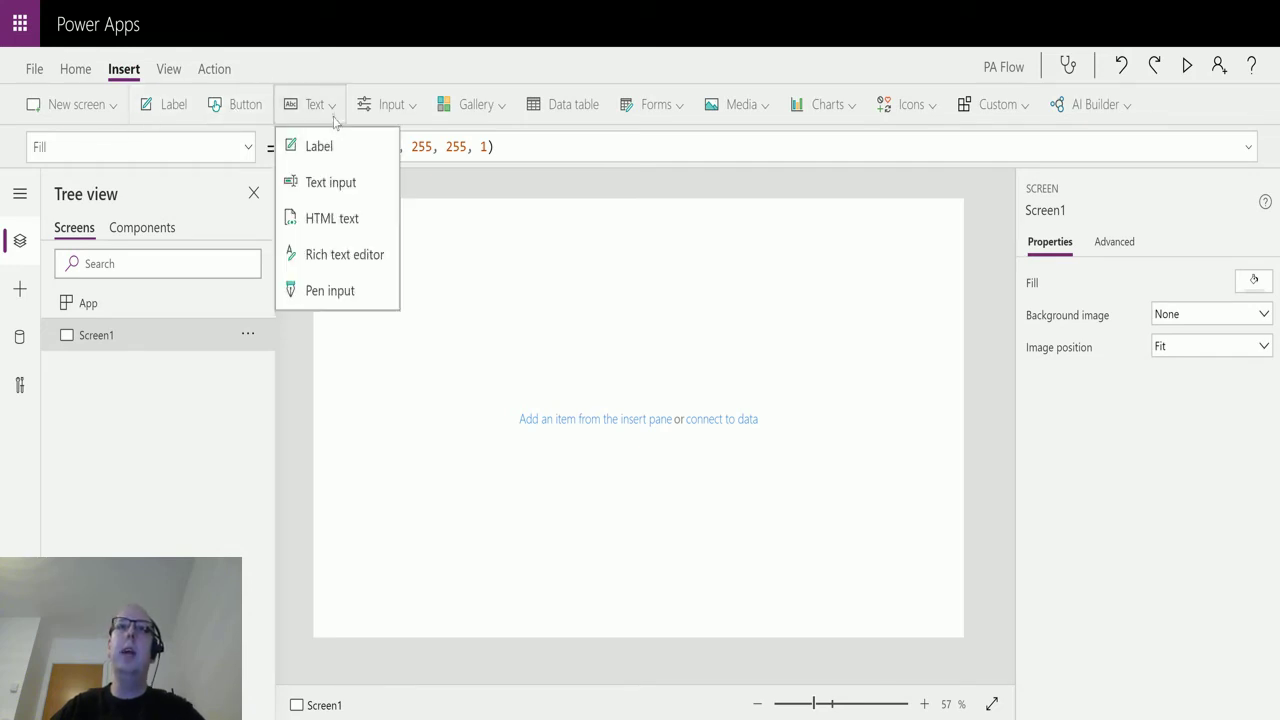
pyautogui.click(352, 185)
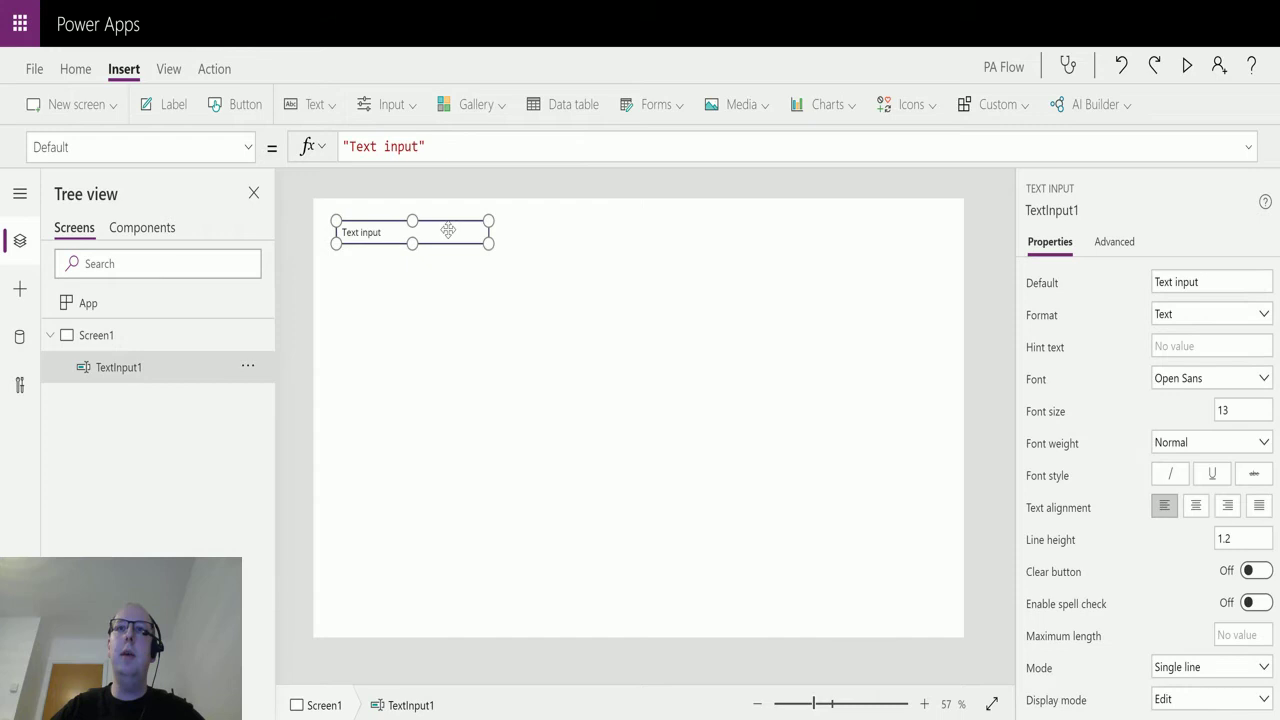
pyautogui.moveTo(446, 230); pyautogui.dragTo(472, 262)
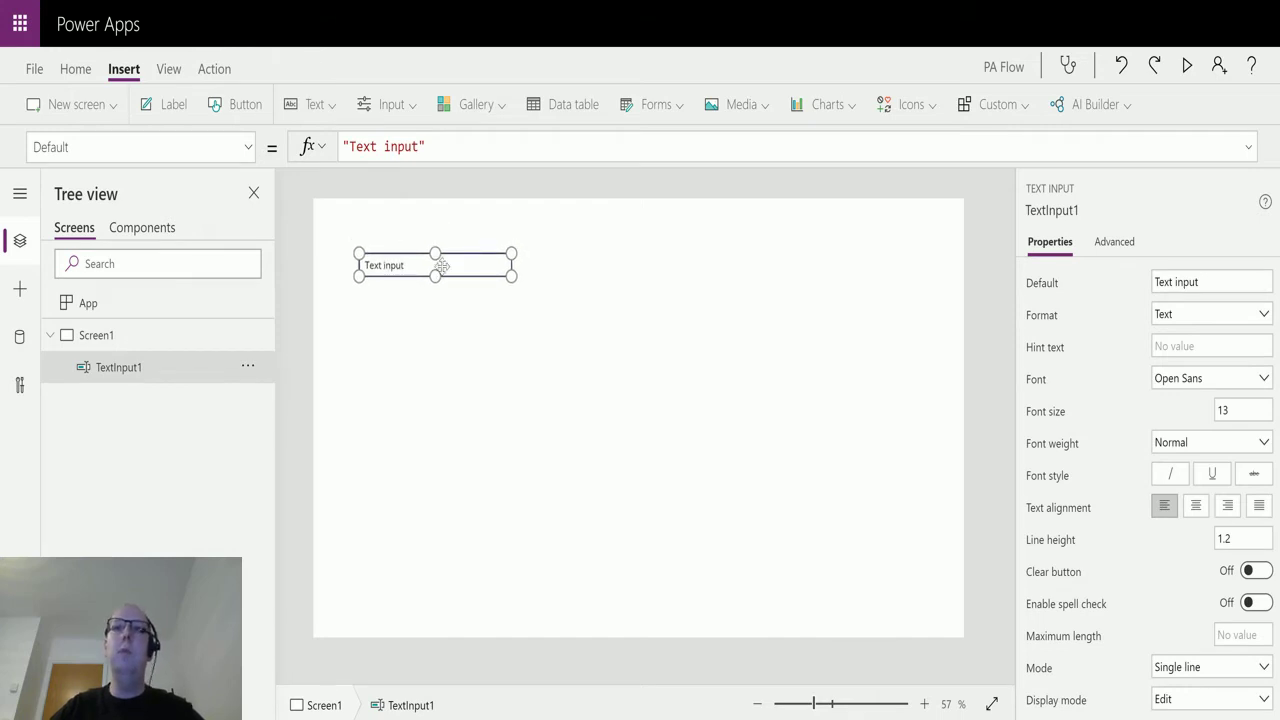
pyautogui.moveTo(421, 143); pyautogui.dragTo(349, 143)
pyautogui.write('Name')
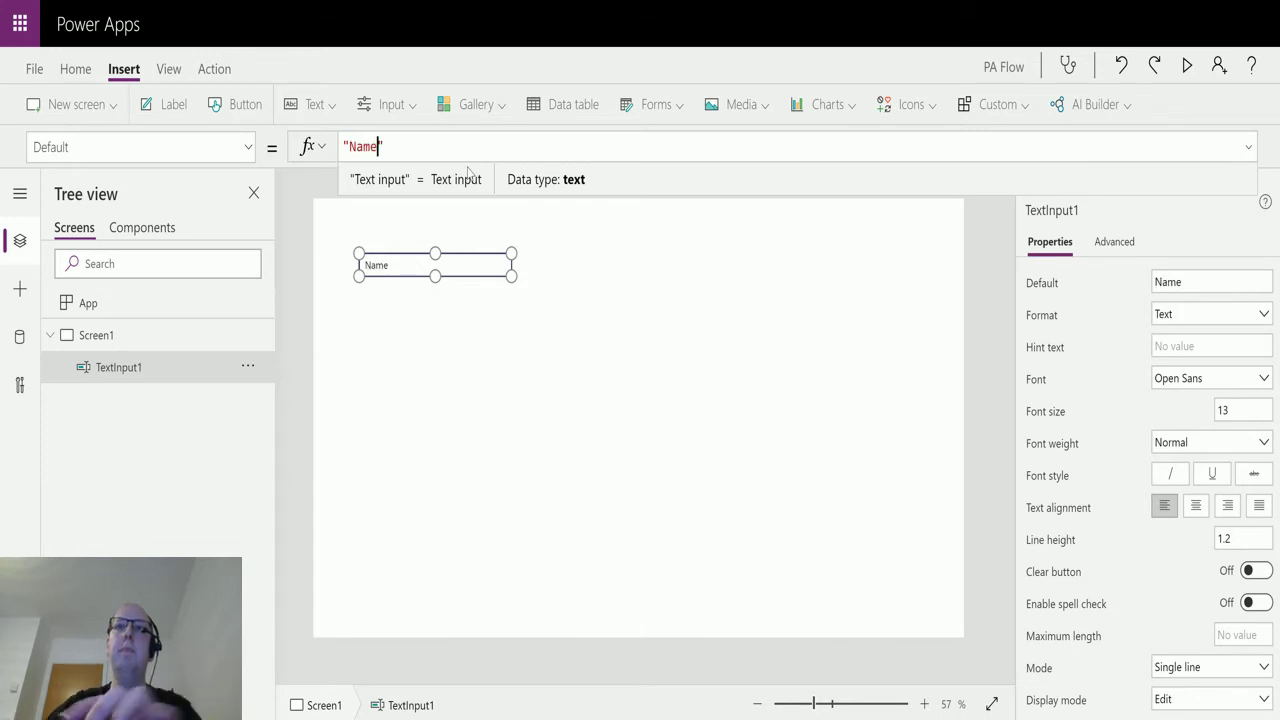
pyautogui.click(444, 330)
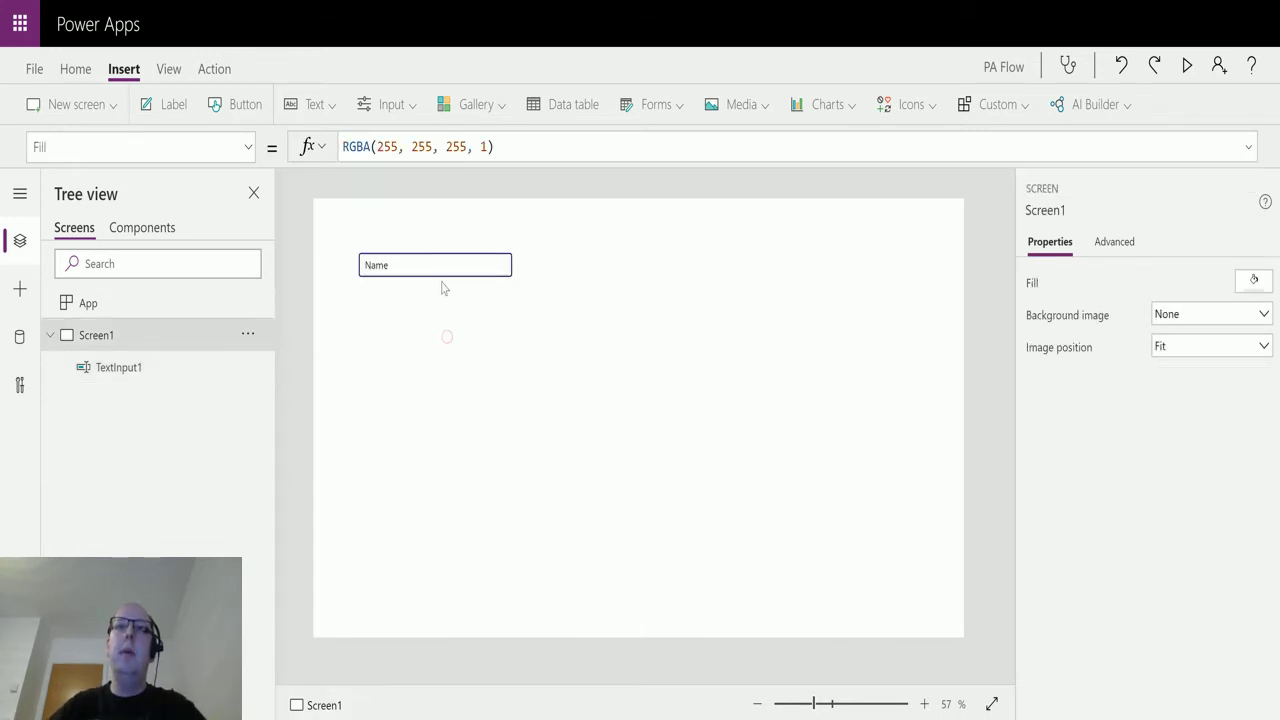
# Add a second text input below it with the default text Age.
pyautogui.click(312, 104)
pyautogui.click(351, 194)
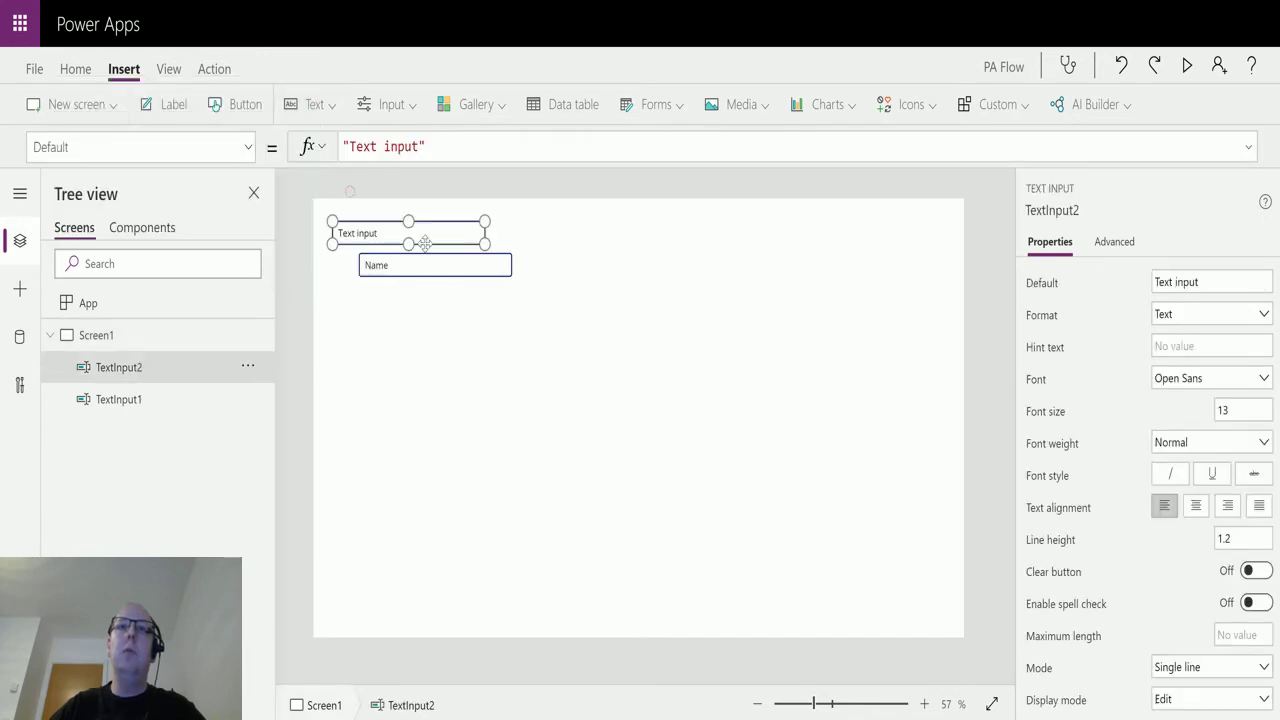
pyautogui.moveTo(430, 231); pyautogui.dragTo(451, 310)
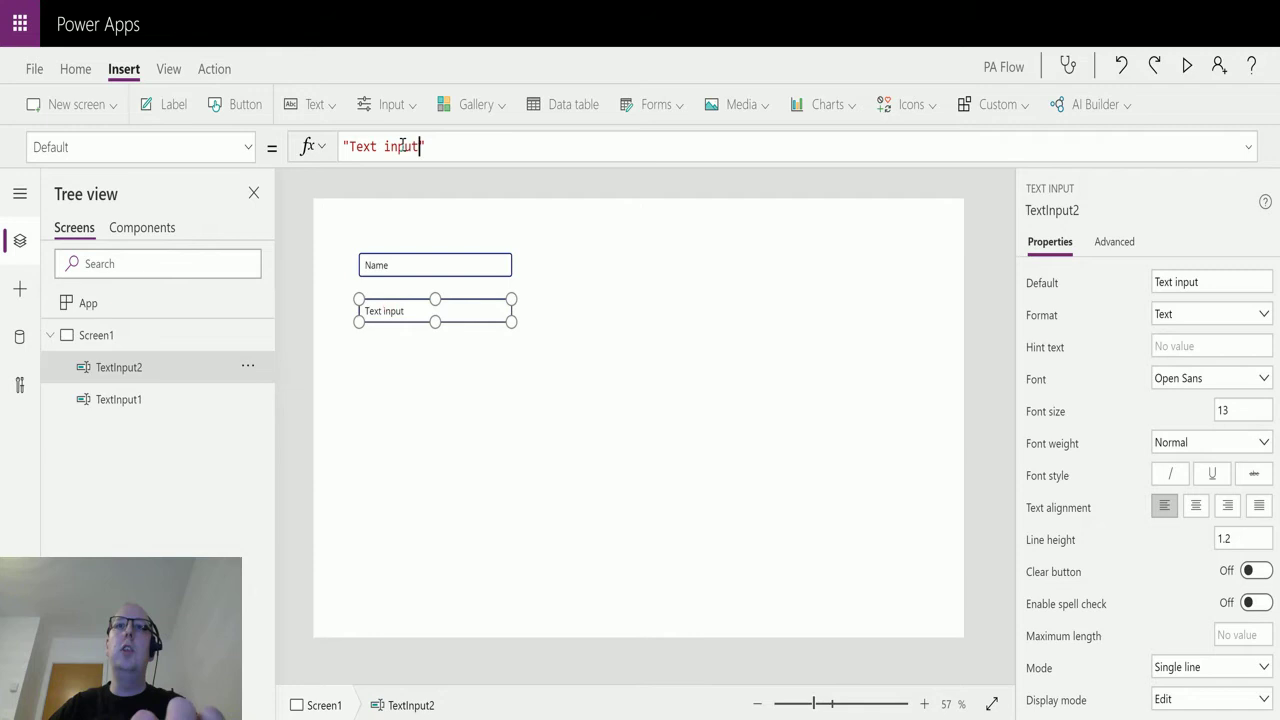
pyautogui.moveTo(421, 146); pyautogui.dragTo(349, 146)
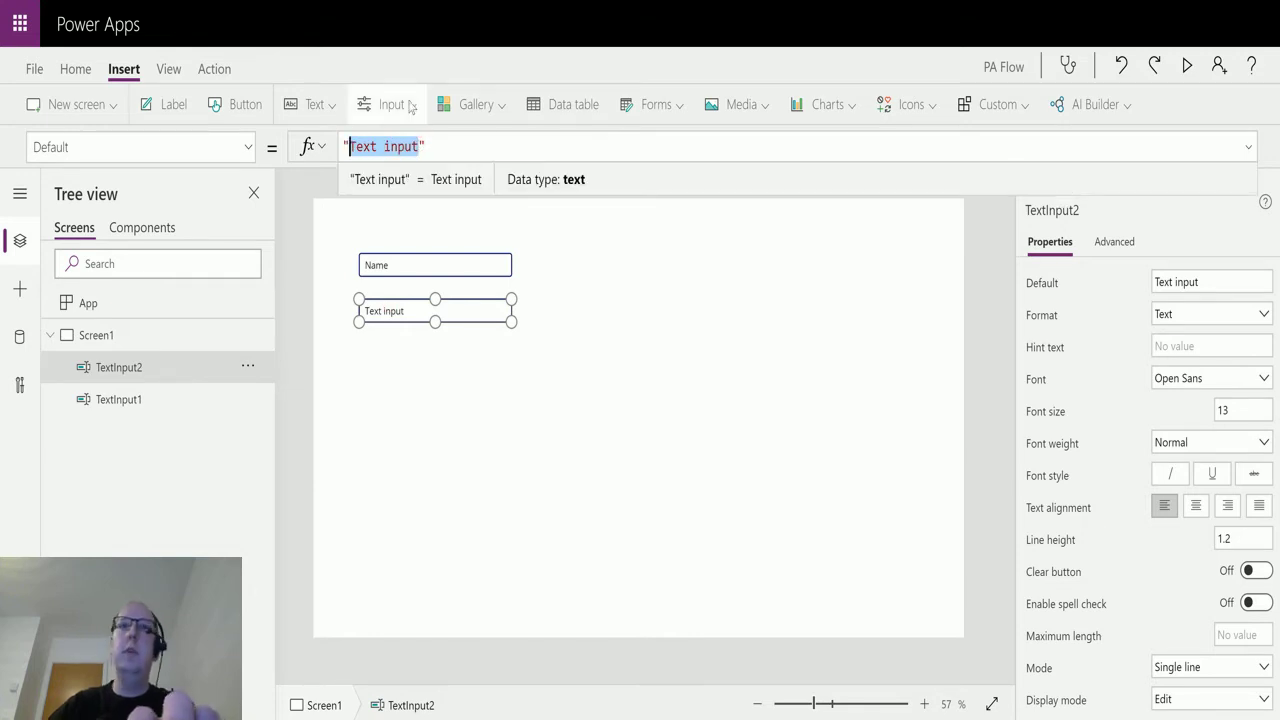
pyautogui.press('BackSpace')
pyautogui.write('Age')
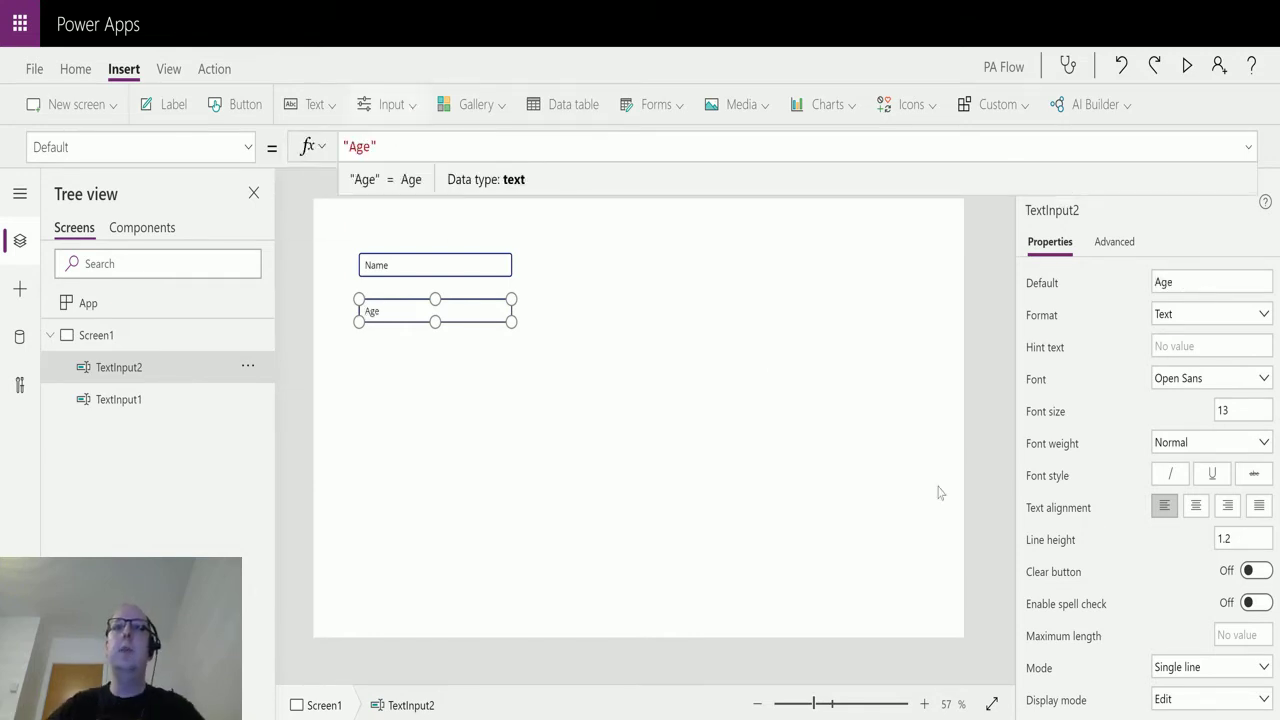
pyautogui.click(438, 386)
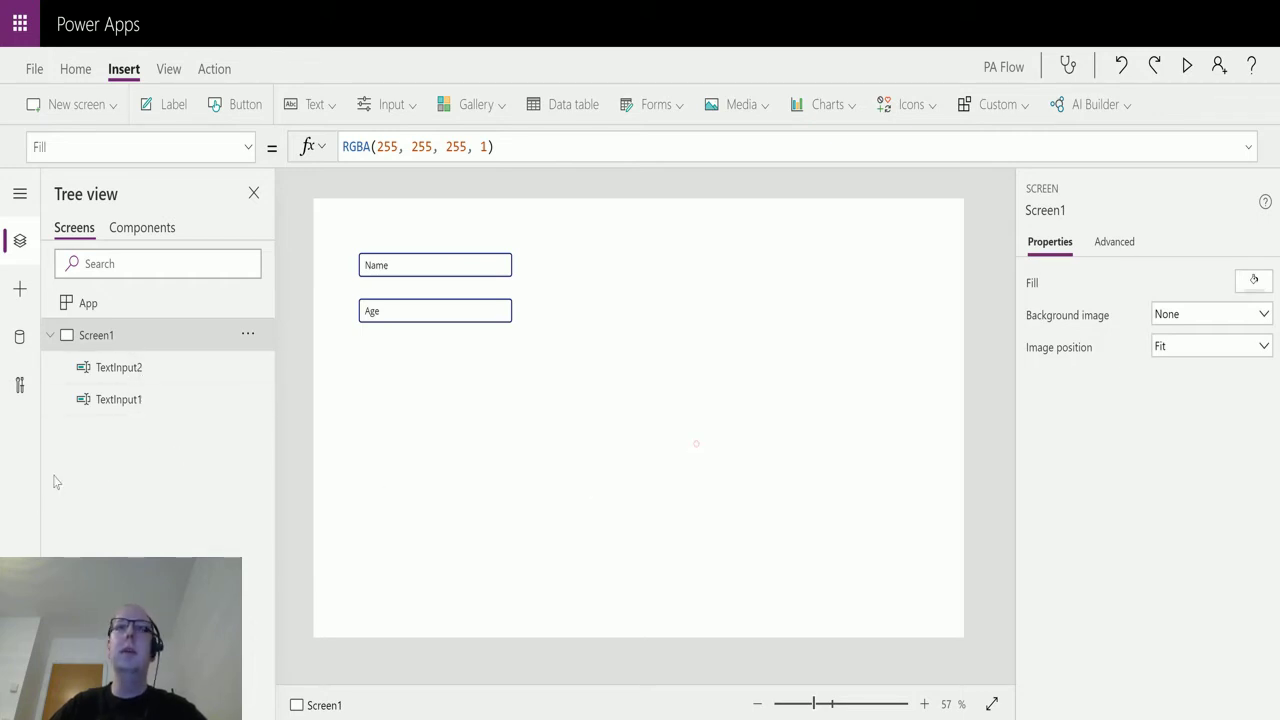
# Insert a button beside the Name and Age inputs, enlarge it, and label it Run Flow.
pyautogui.click(232, 112)
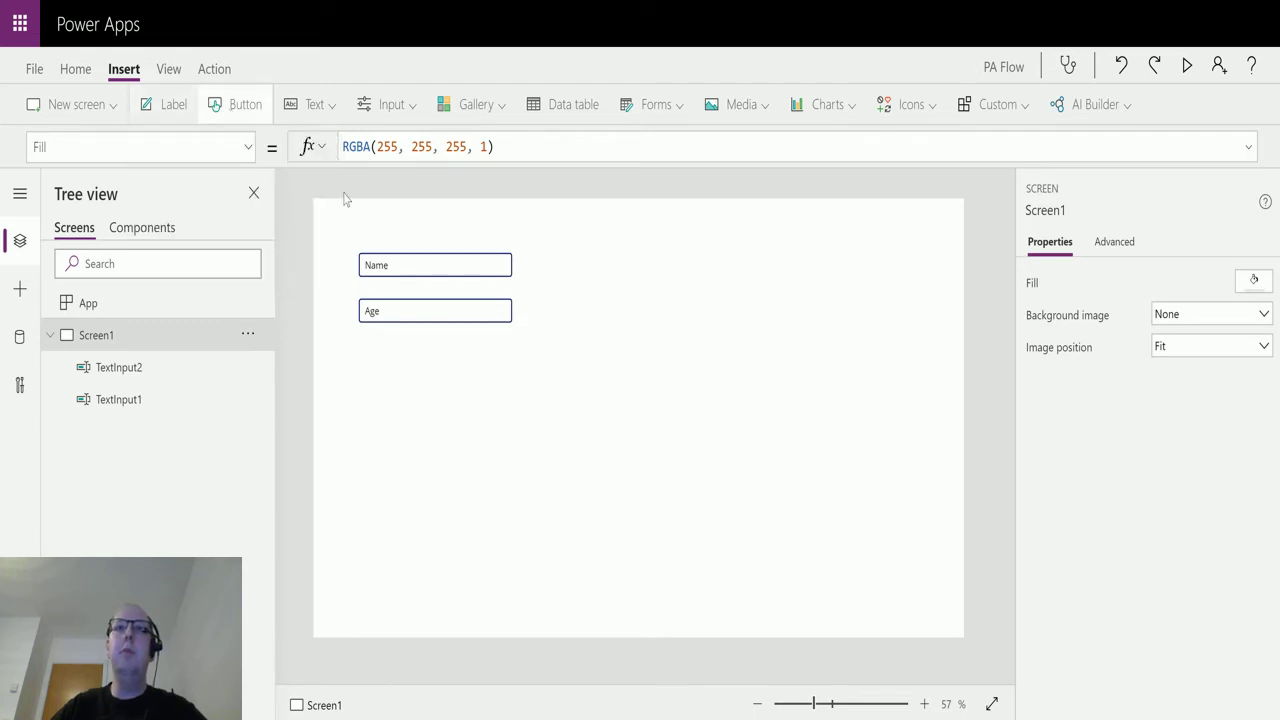
pyautogui.moveTo(396, 234); pyautogui.dragTo(792, 435)
pyautogui.moveTo(731, 370); pyautogui.dragTo(683, 289)
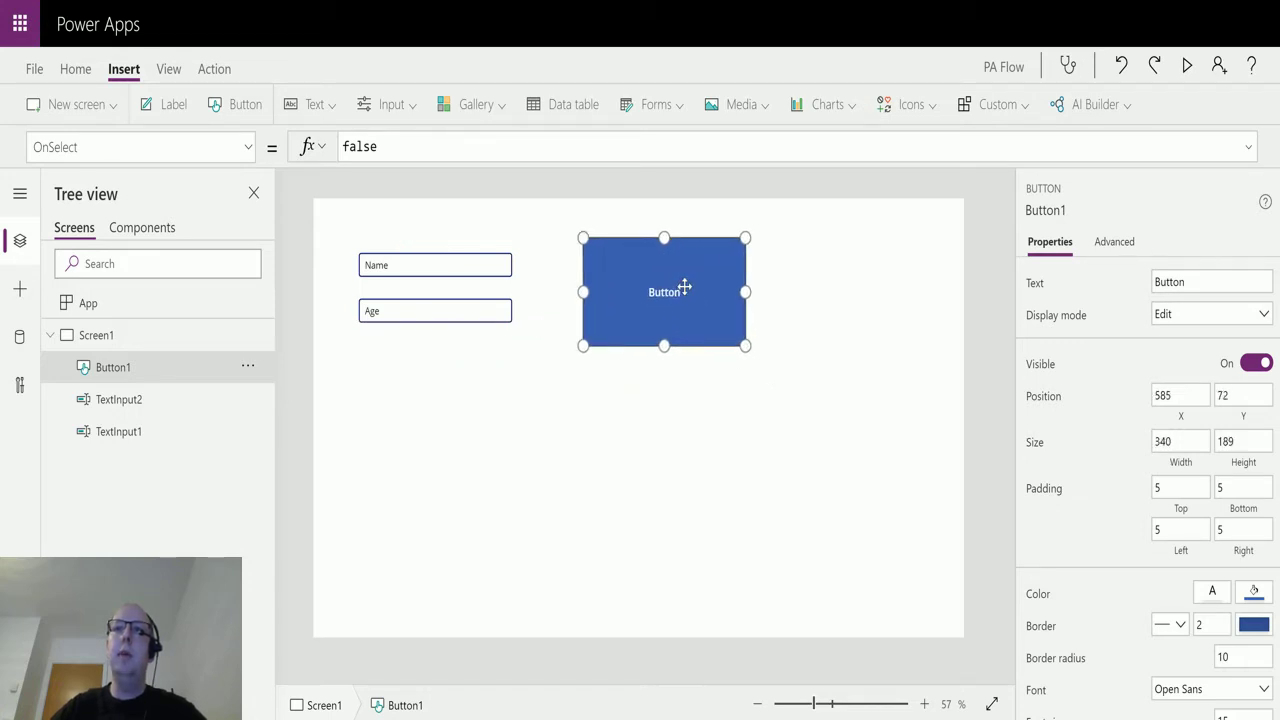
pyautogui.click(668, 302)
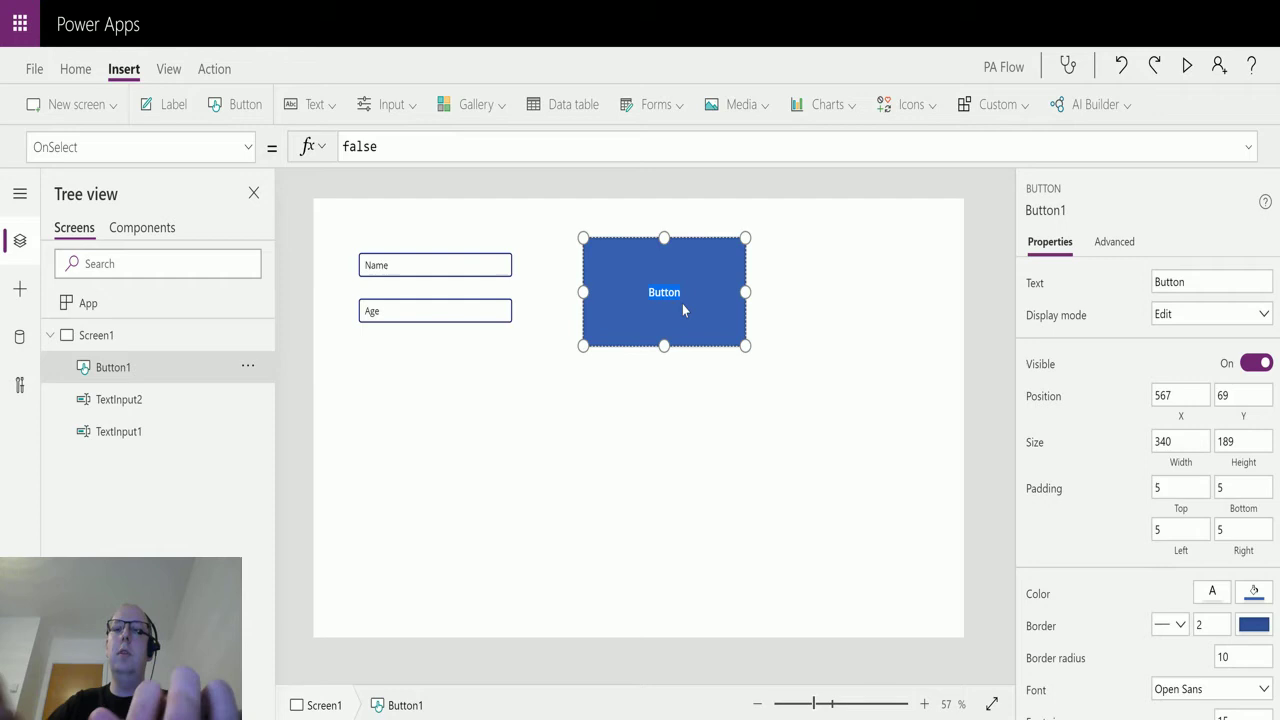
pyautogui.write('Run Flow')
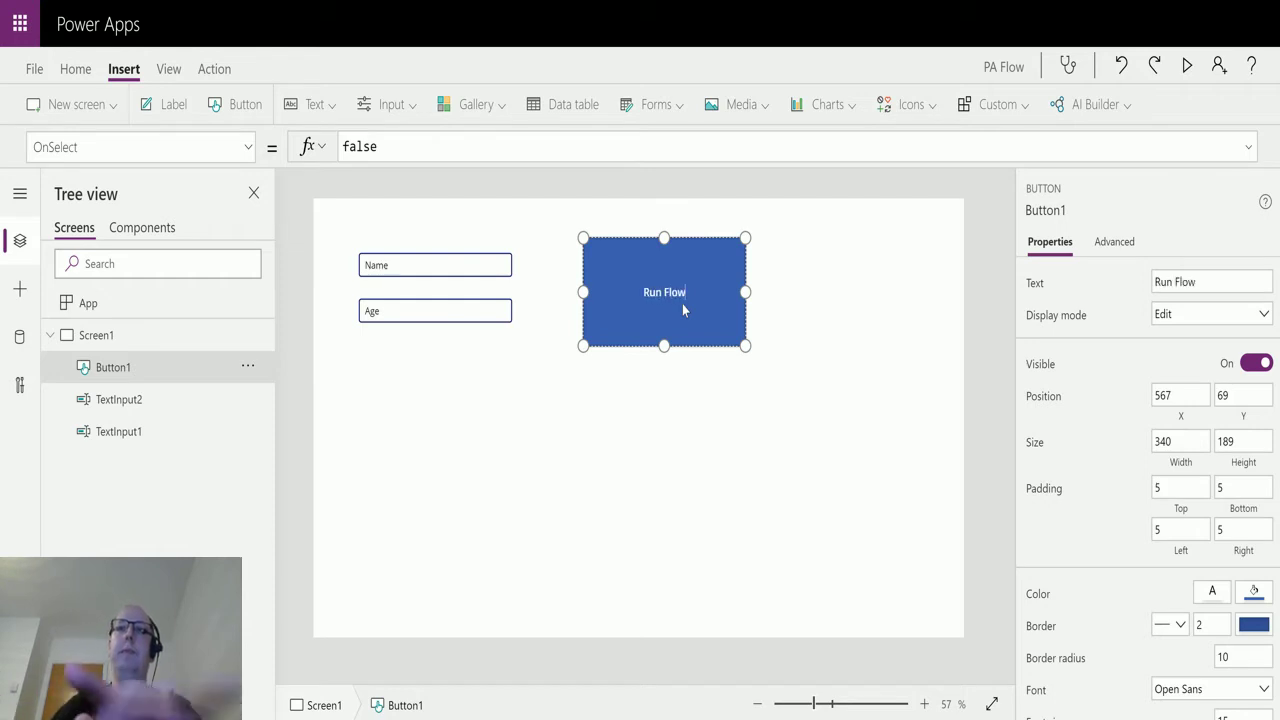
pyautogui.click(695, 479)
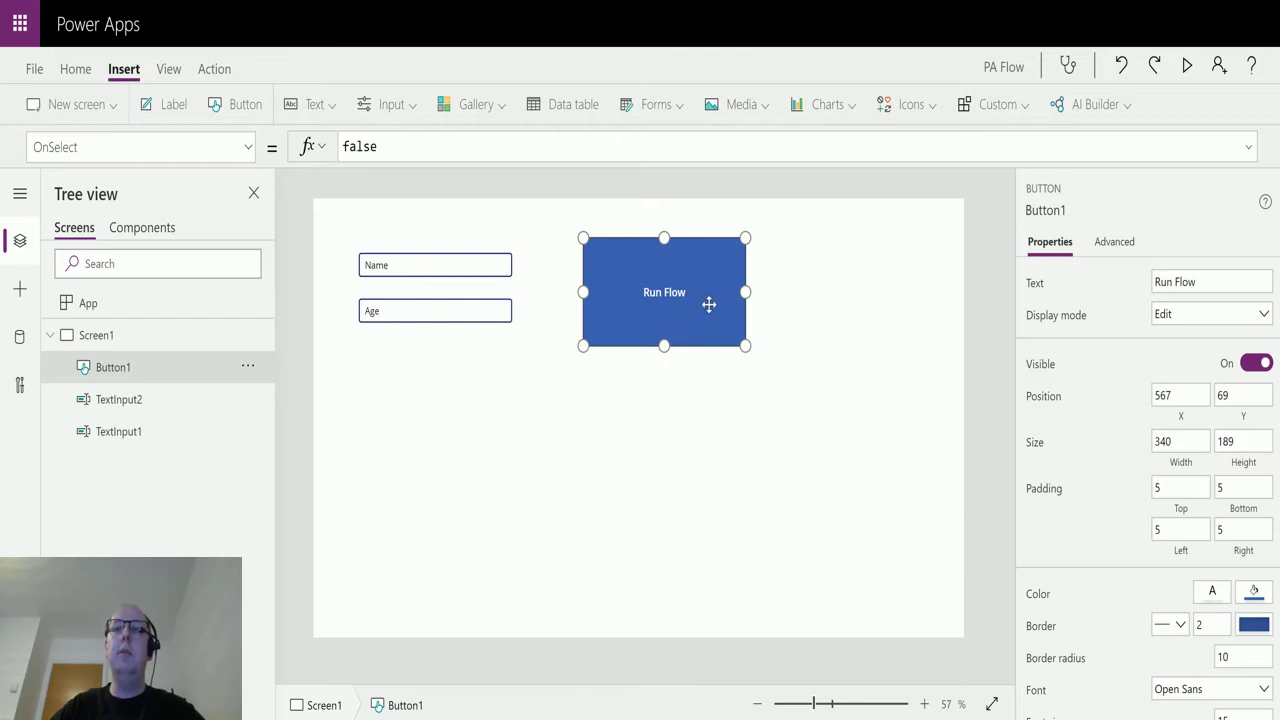
pyautogui.click(797, 337)
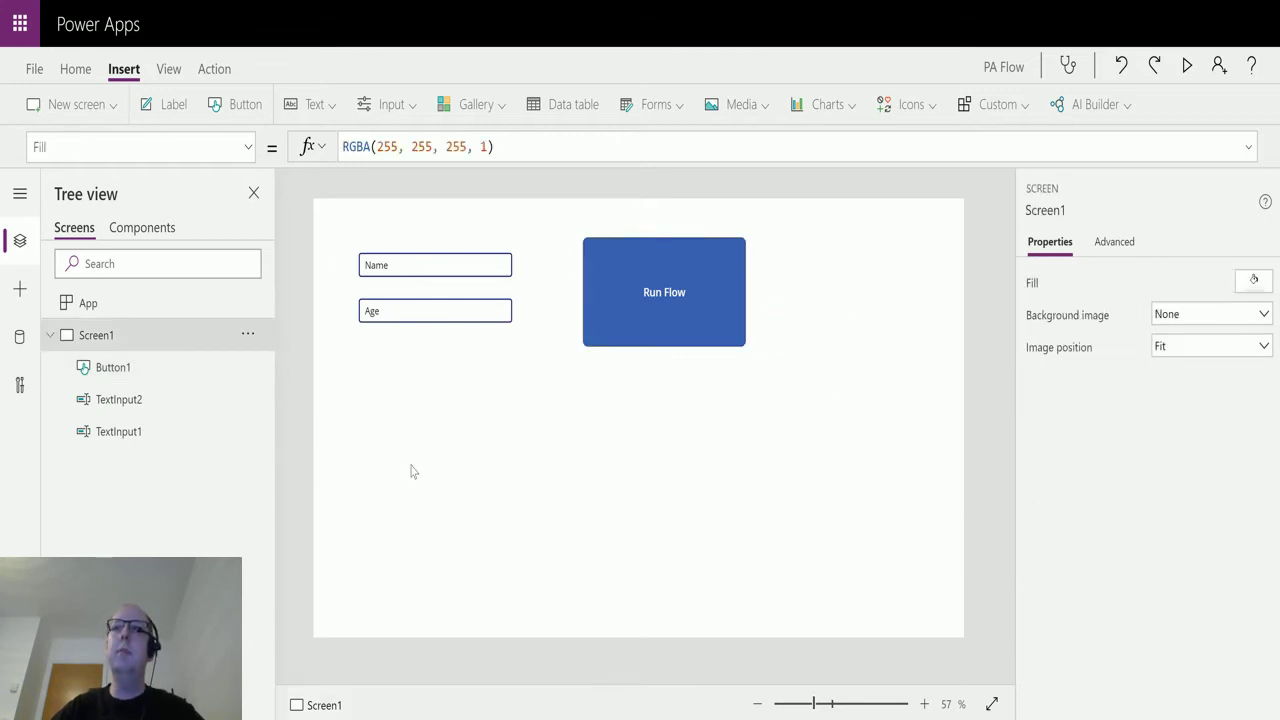
pyautogui.click(614, 291)
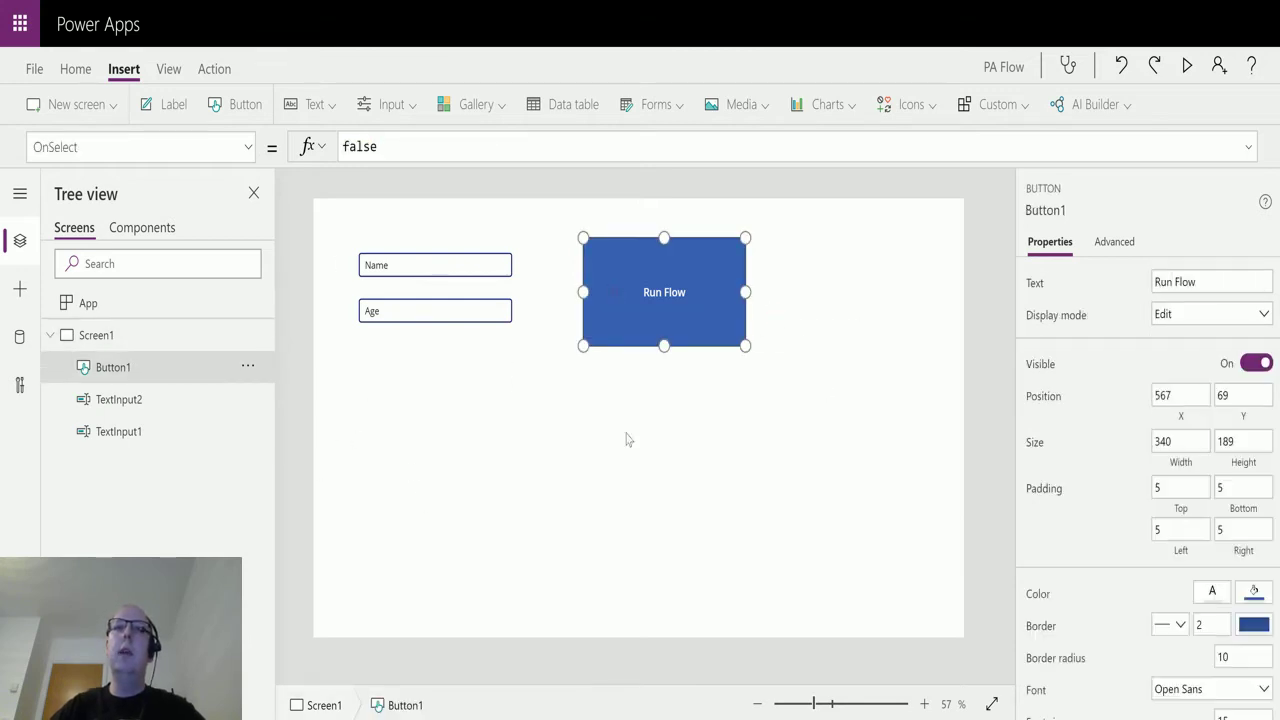
# Create a new Power Automate flow from the Run Flow button's Action commands.
pyautogui.click(216, 70)
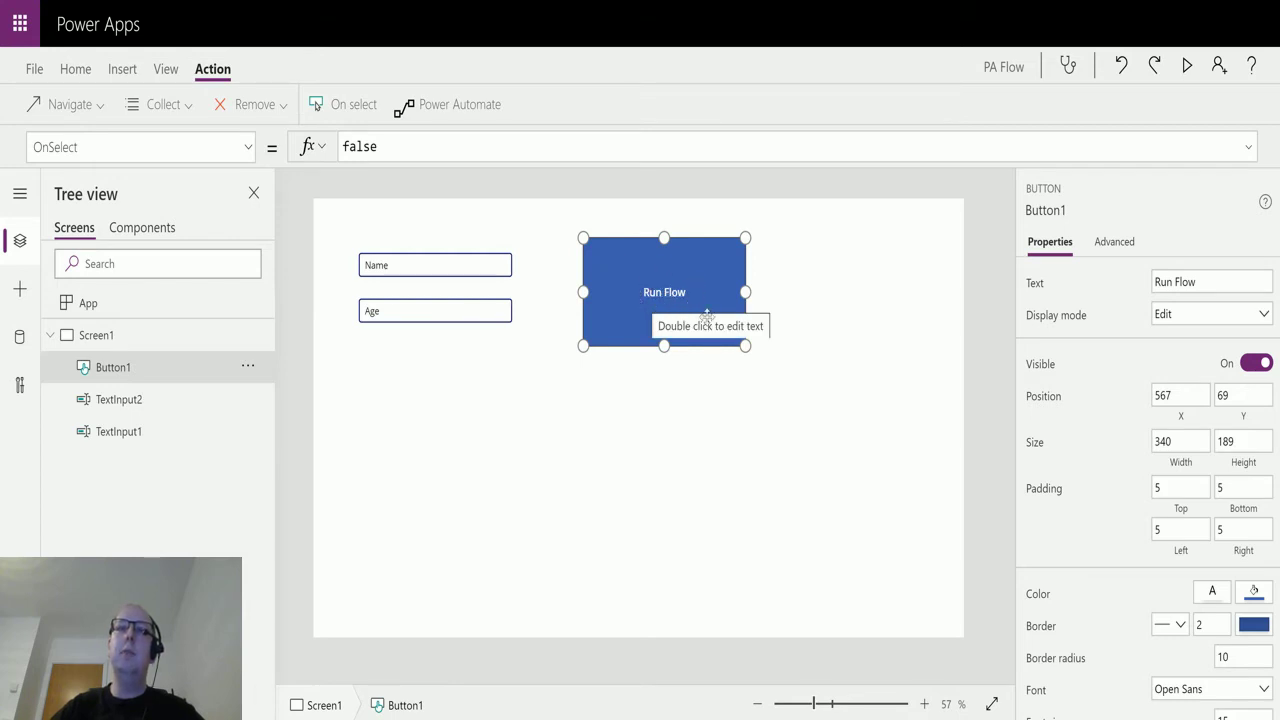
pyautogui.click(482, 106)
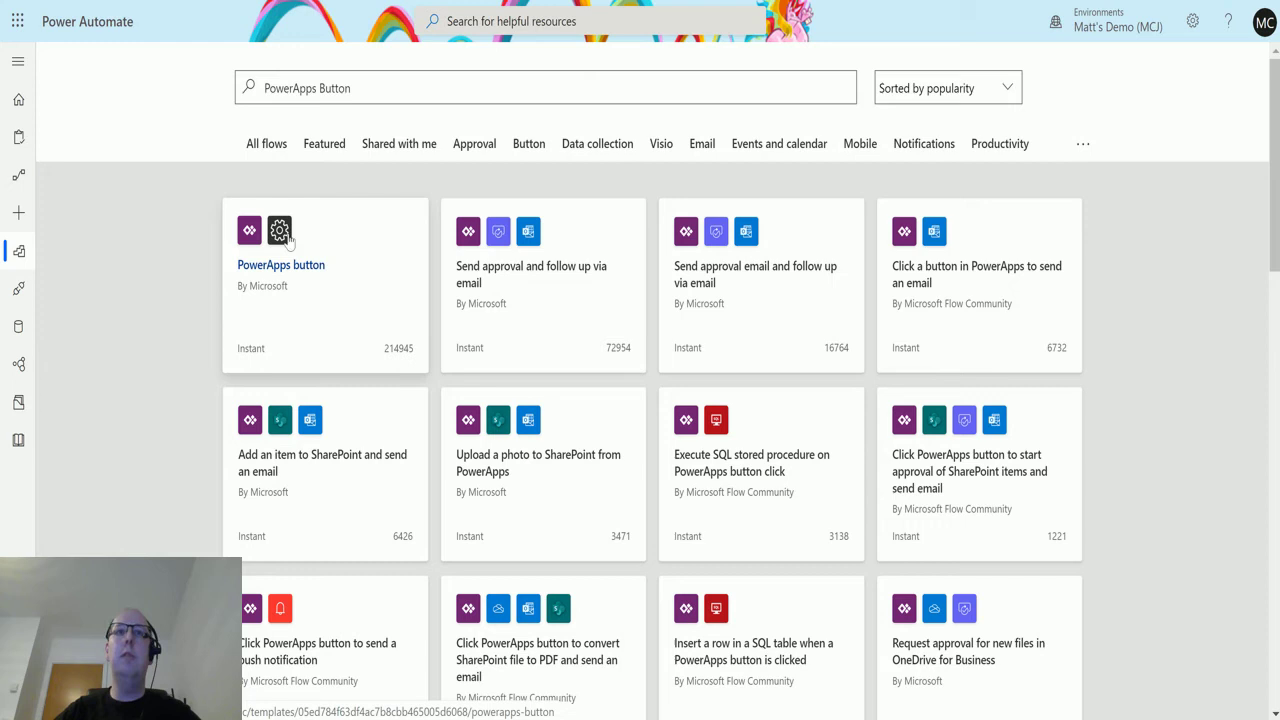
# Pick the PowerApps button template to begin a new flow.
pyautogui.click(364, 274)
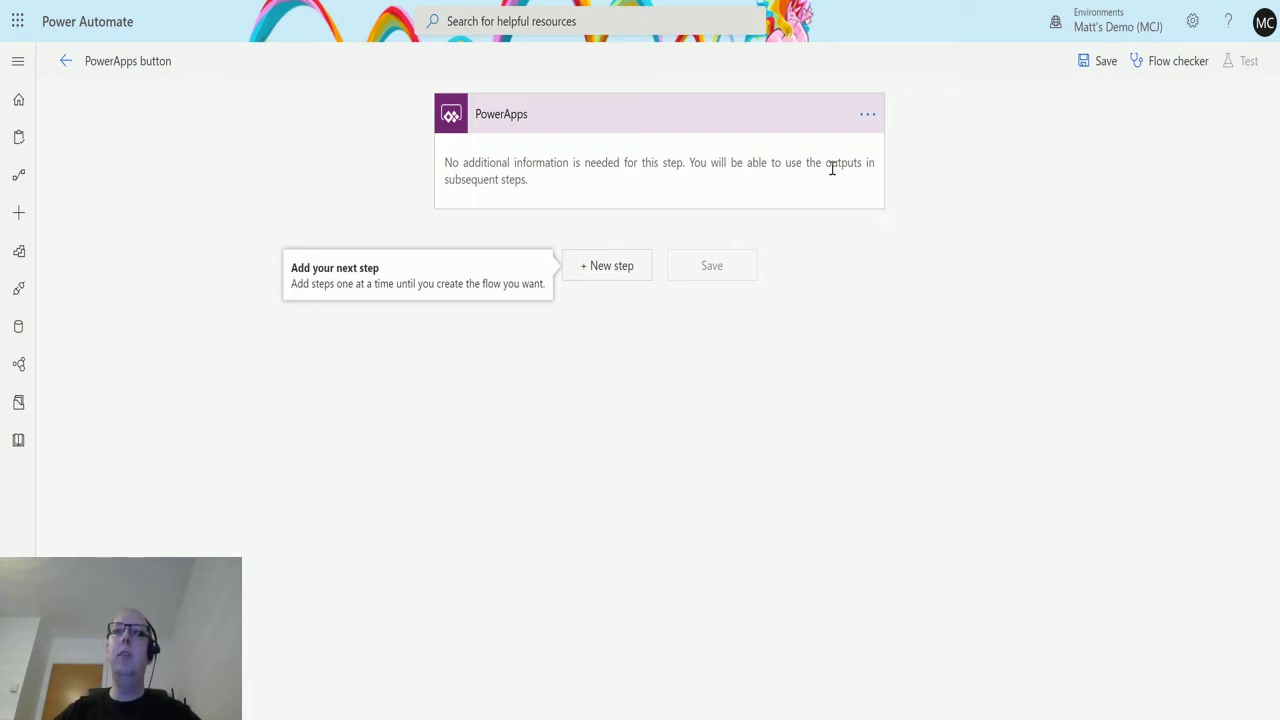
# Add a Compose action after the PowerApps trigger.
pyautogui.click(591, 266)
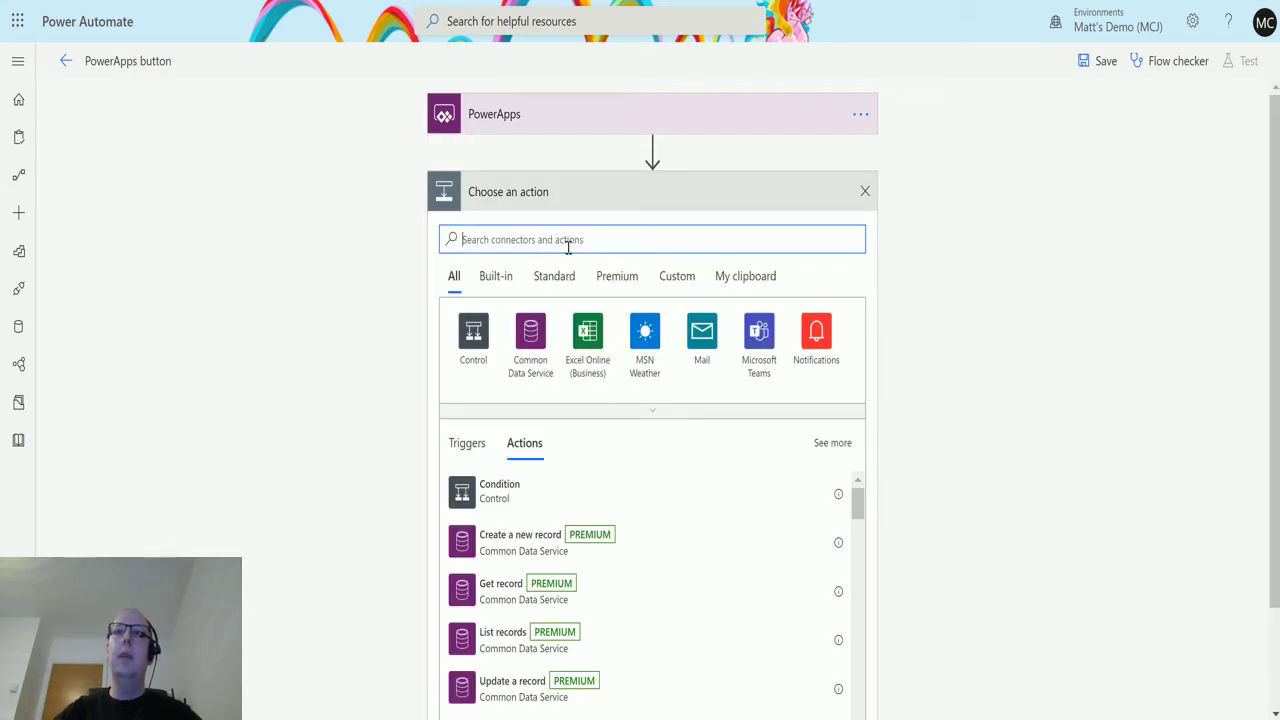
pyautogui.write('Compose')
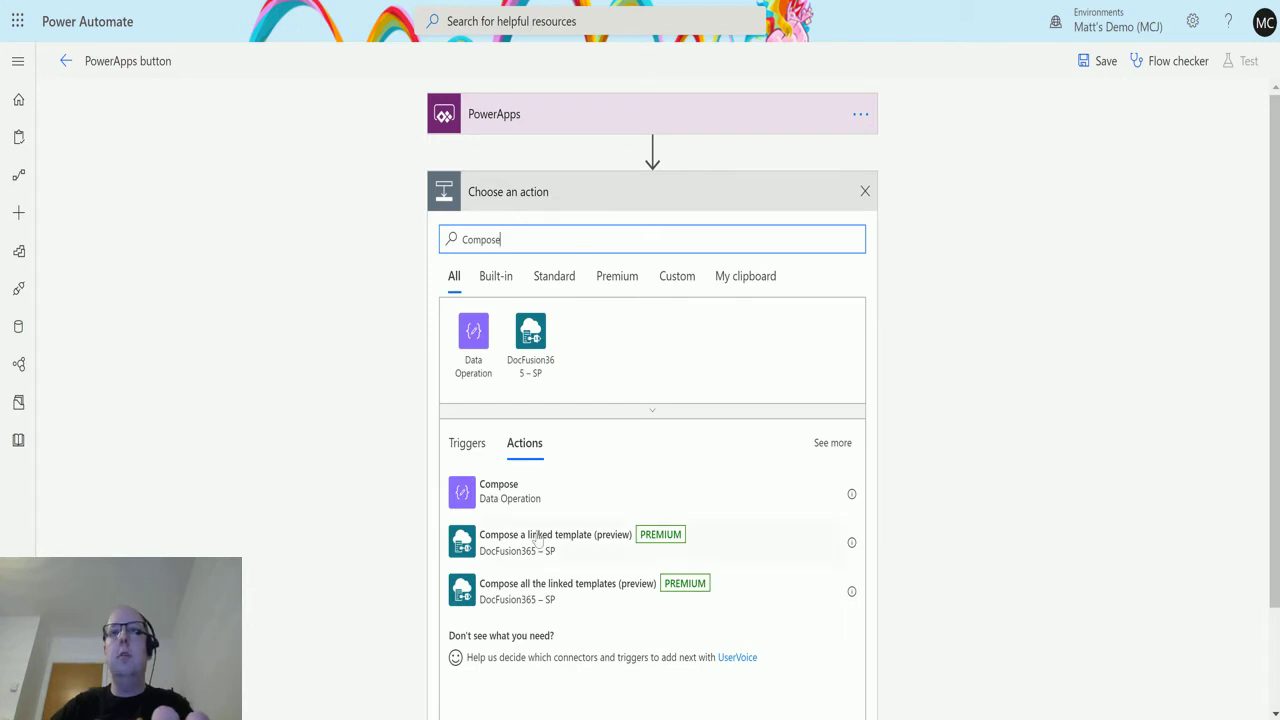
pyautogui.click(511, 495)
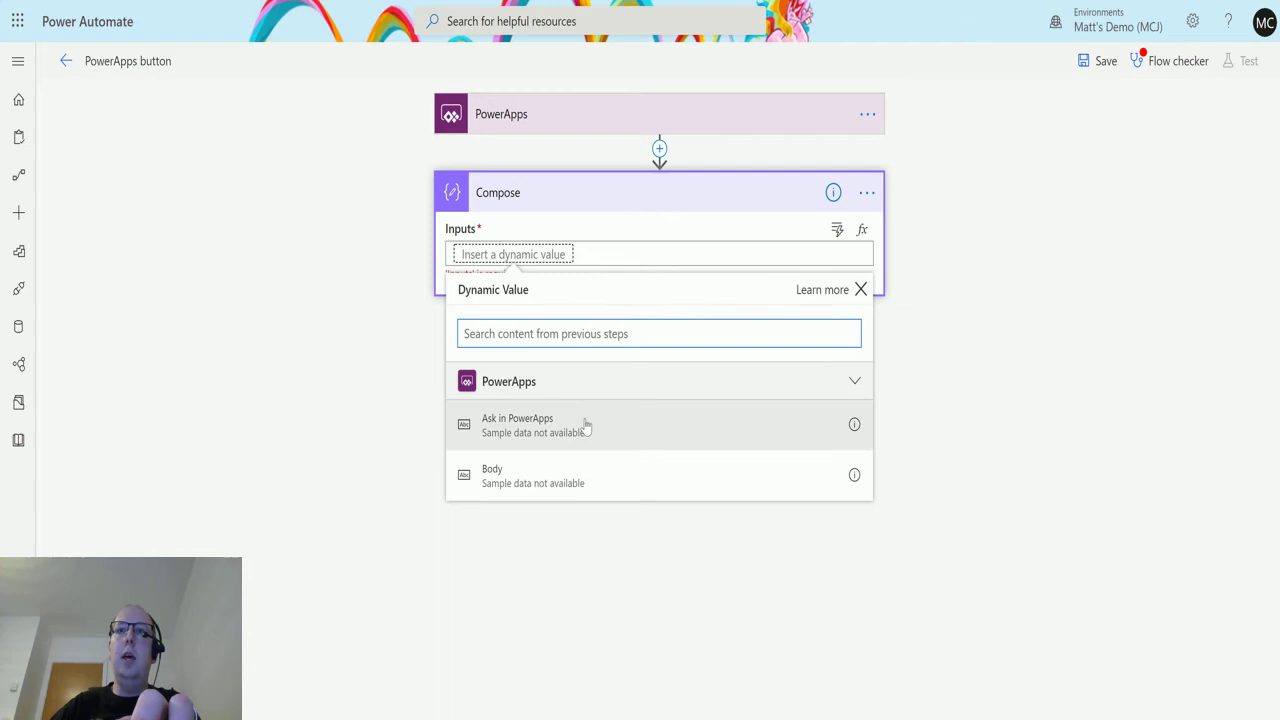
# Fill Compose with the first Power Apps value plus 'has entered their name', then a second value.
pyautogui.click(587, 427)
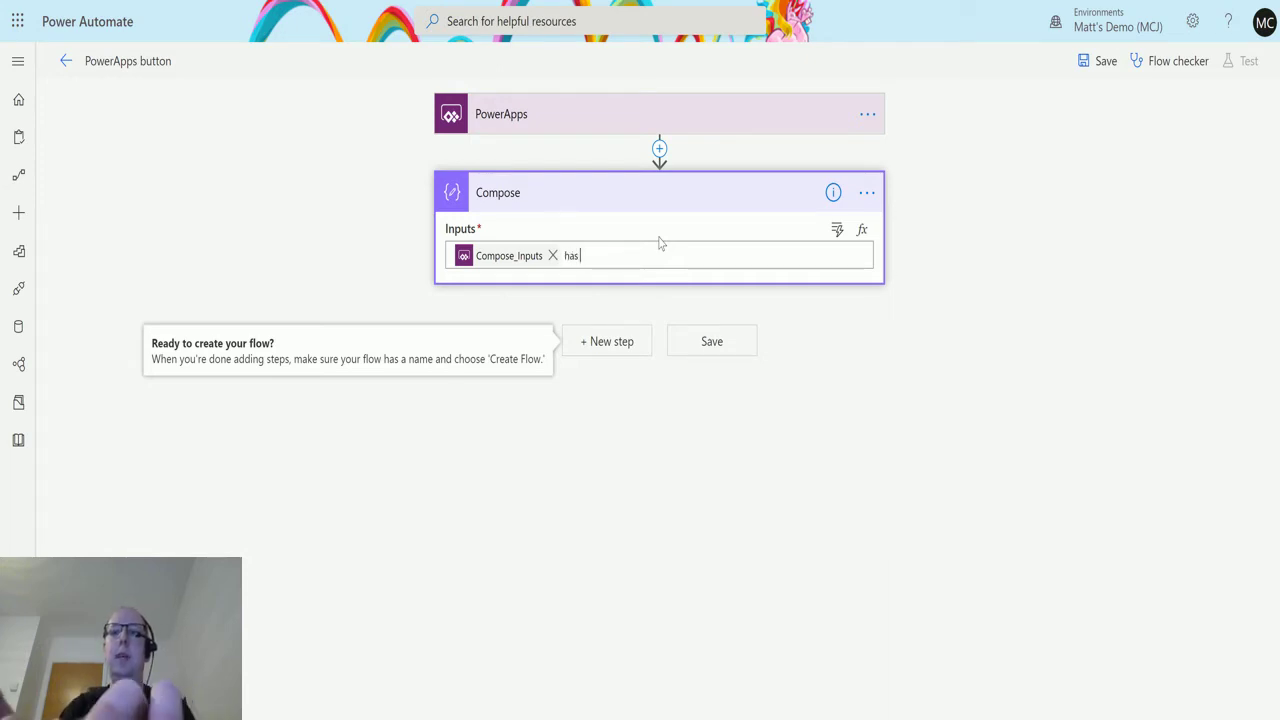
pyautogui.write('has entered their')
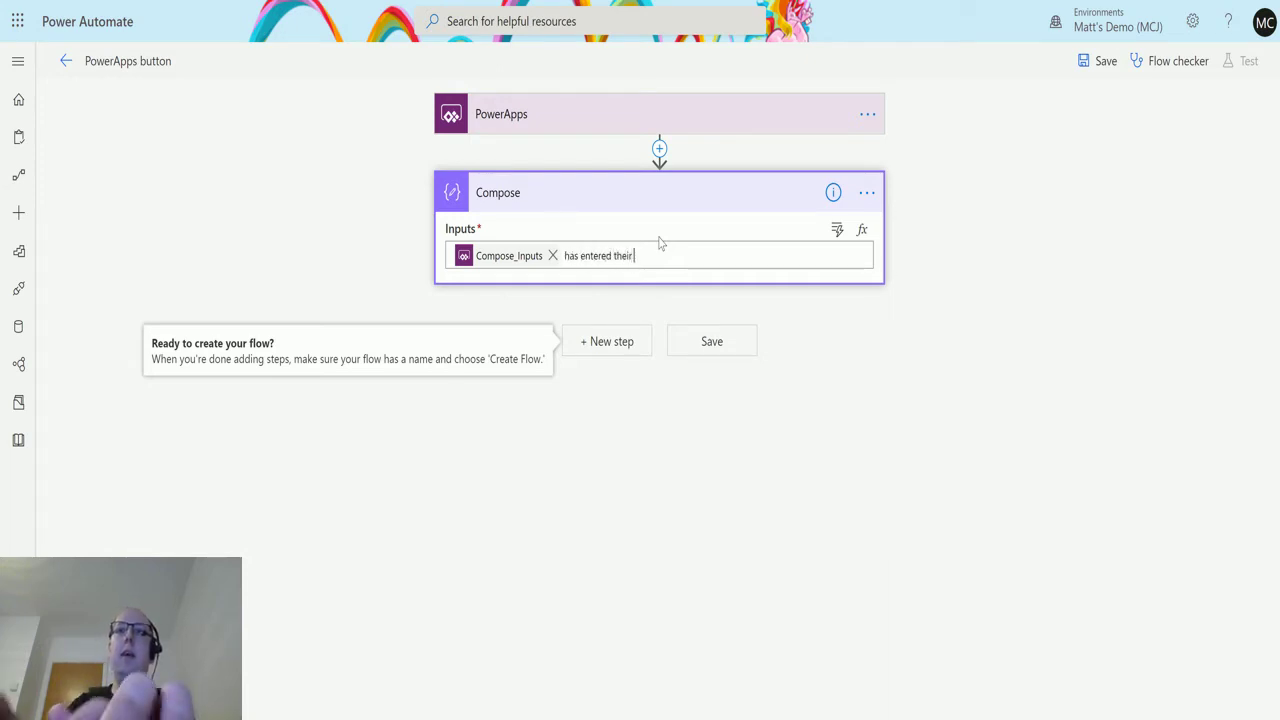
pyautogui.write(' name')
pyautogui.press('Return')
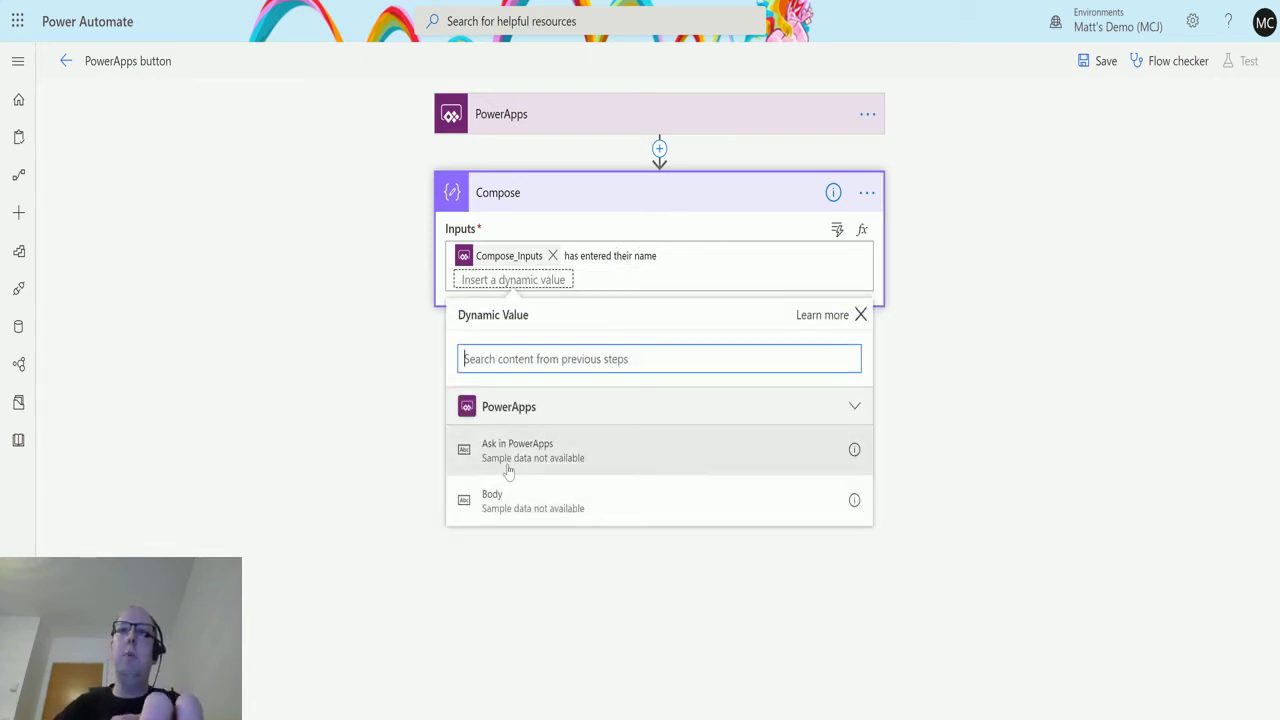
pyautogui.click(482, 450)
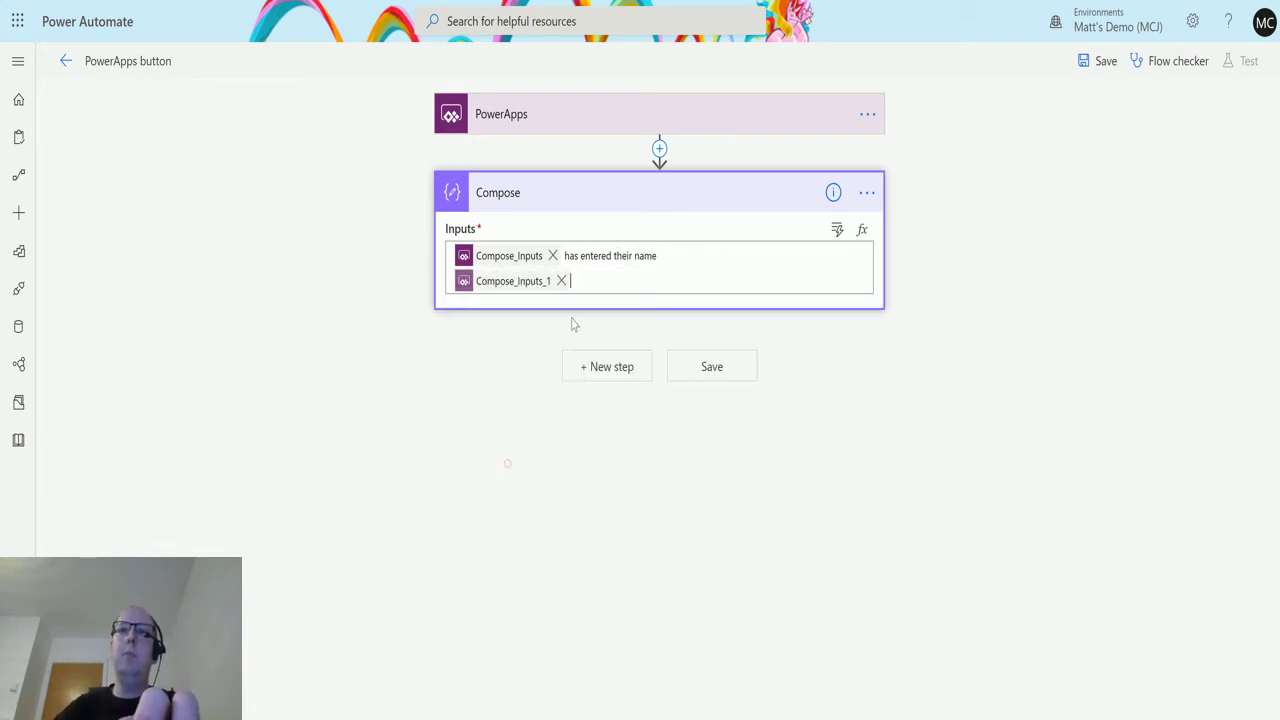
pyautogui.click(625, 280)
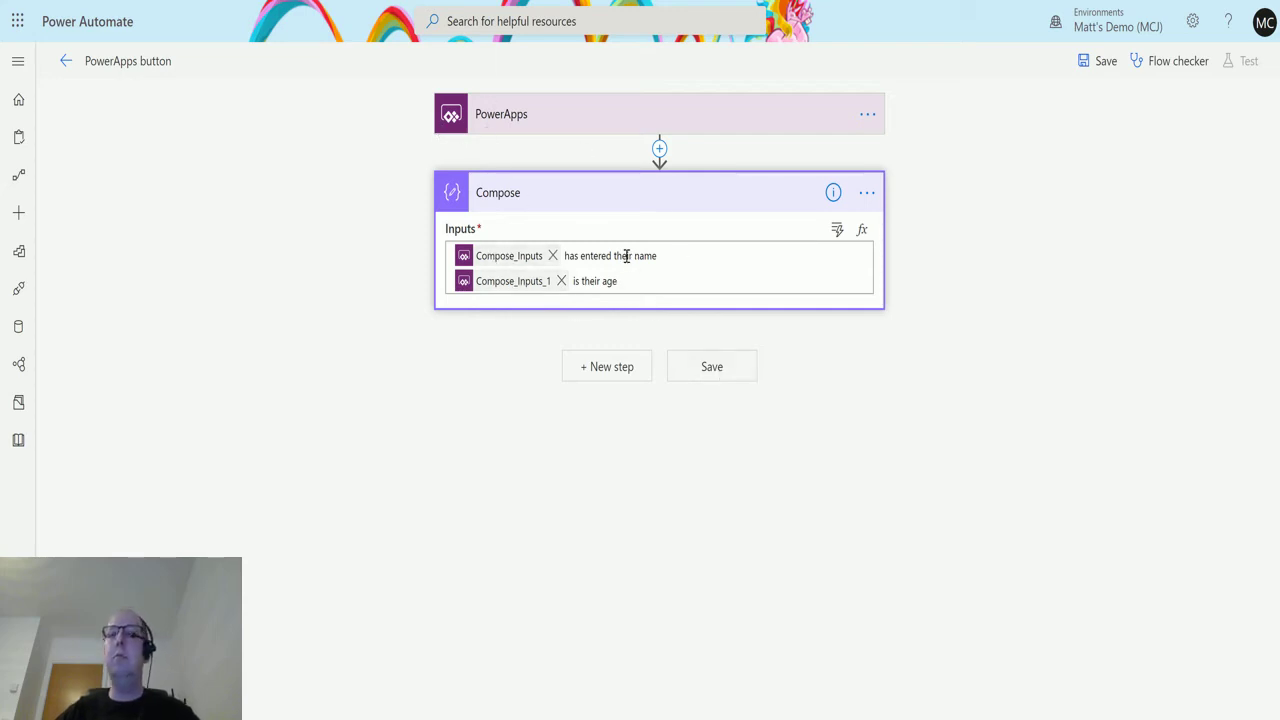
# Retitle the flow 'Power Apps Canvas - Flow get details', correcting a capitalization typo.
pyautogui.click(183, 64)
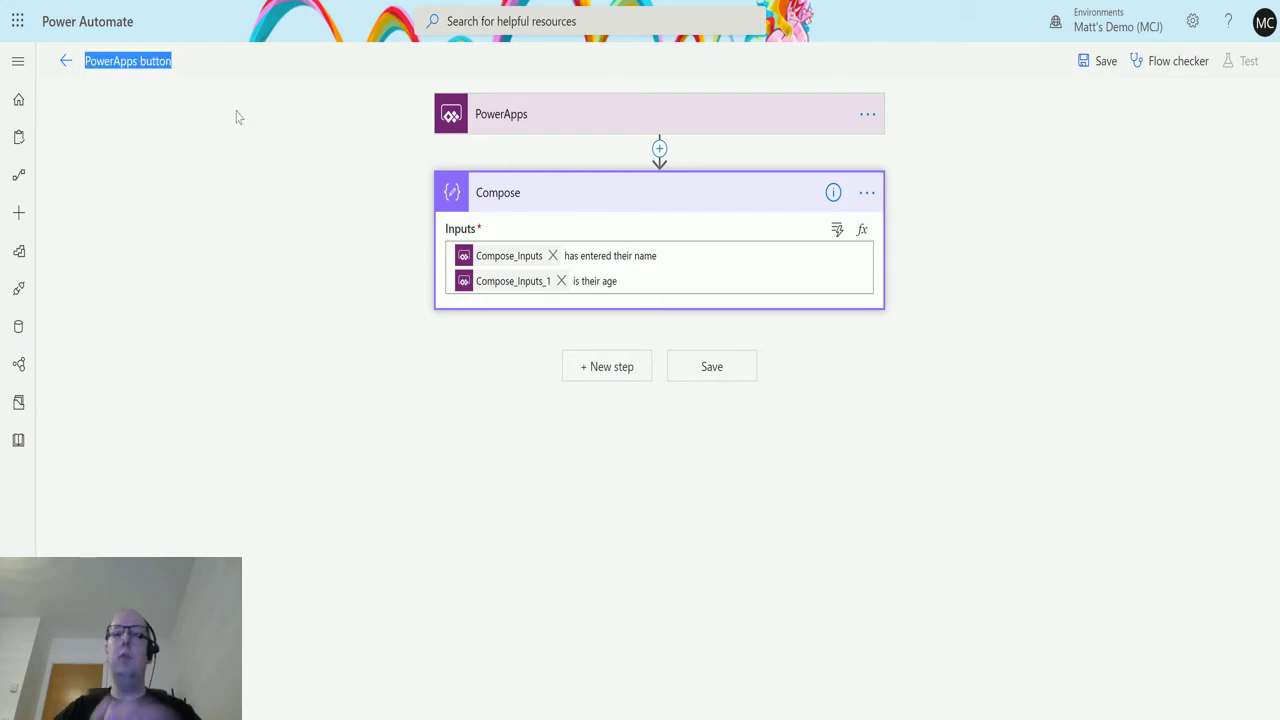
pyautogui.write('Powe')
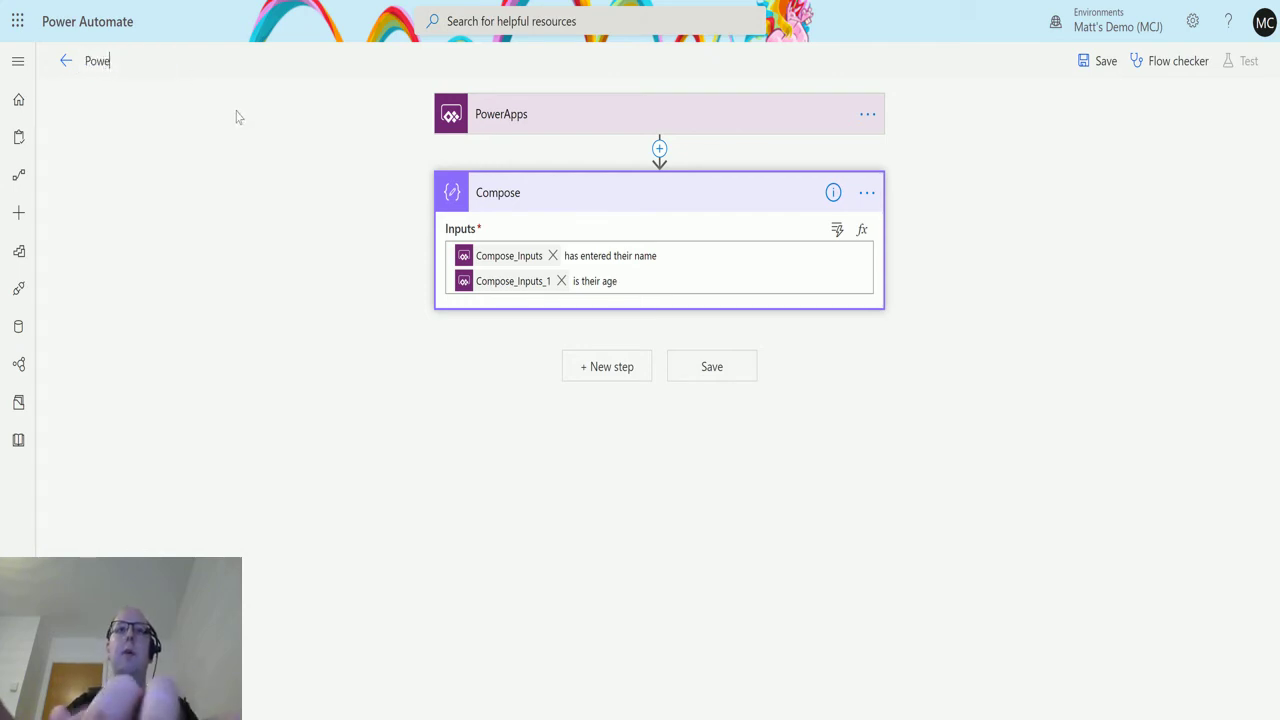
pyautogui.write('r Apps')
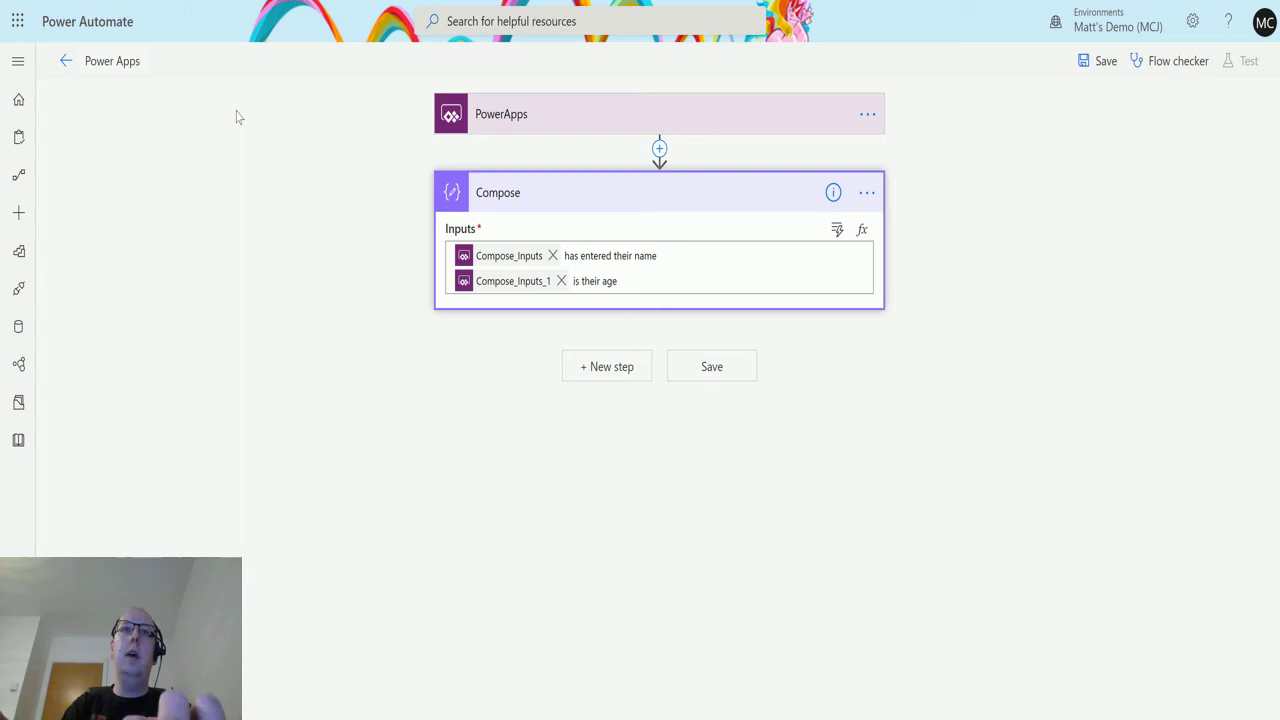
pyautogui.write(' Canvas')
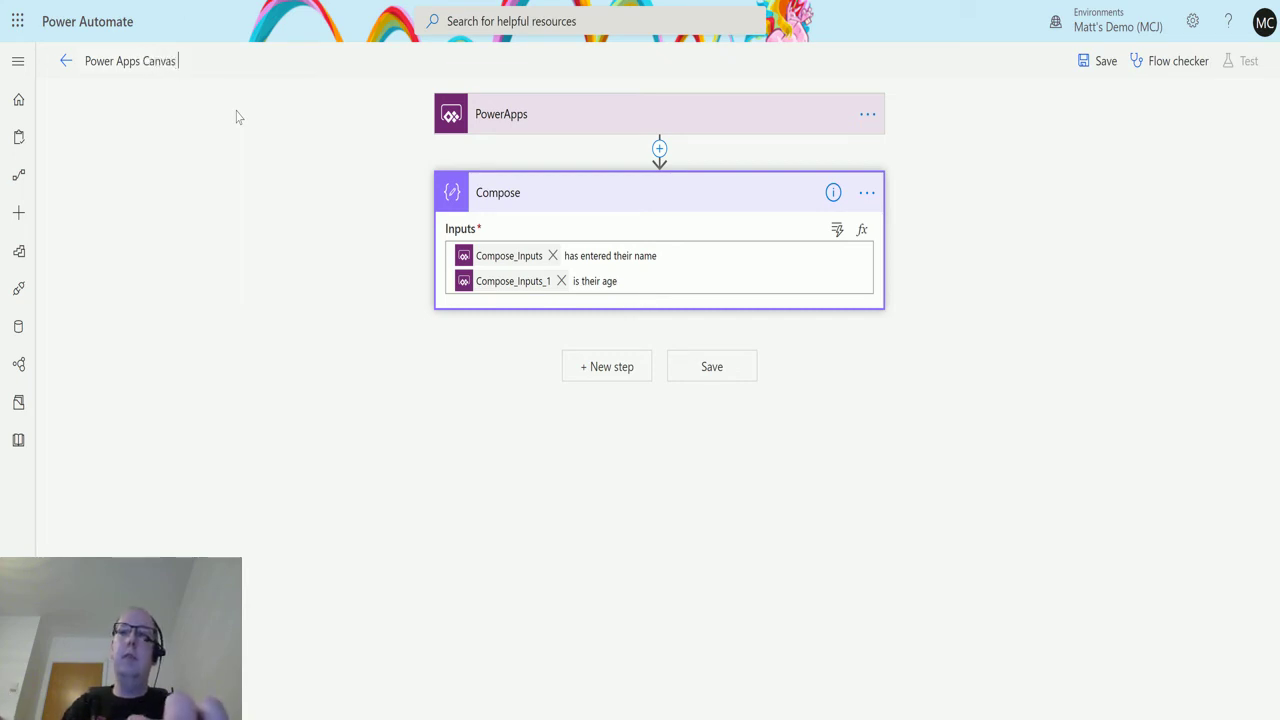
pyautogui.write(' - FLow get')
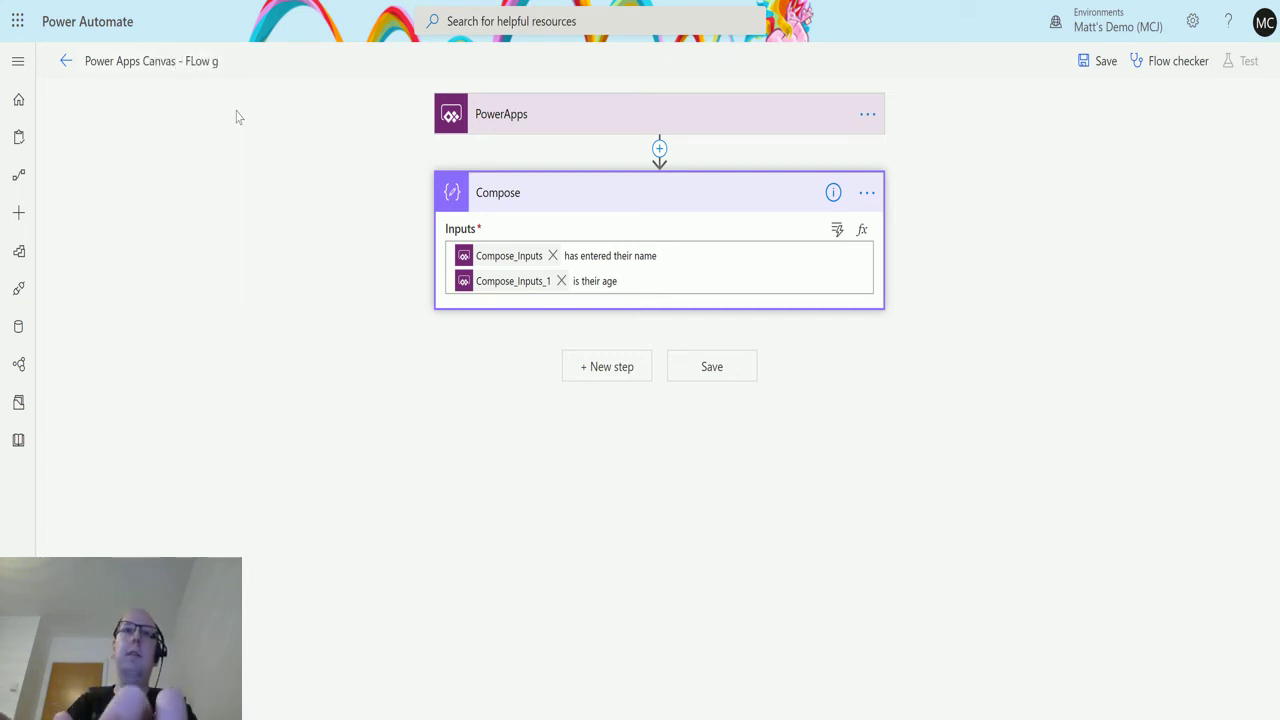
pyautogui.press('BackSpace')
pyautogui.press('BackSpace')
pyautogui.write('low ge')
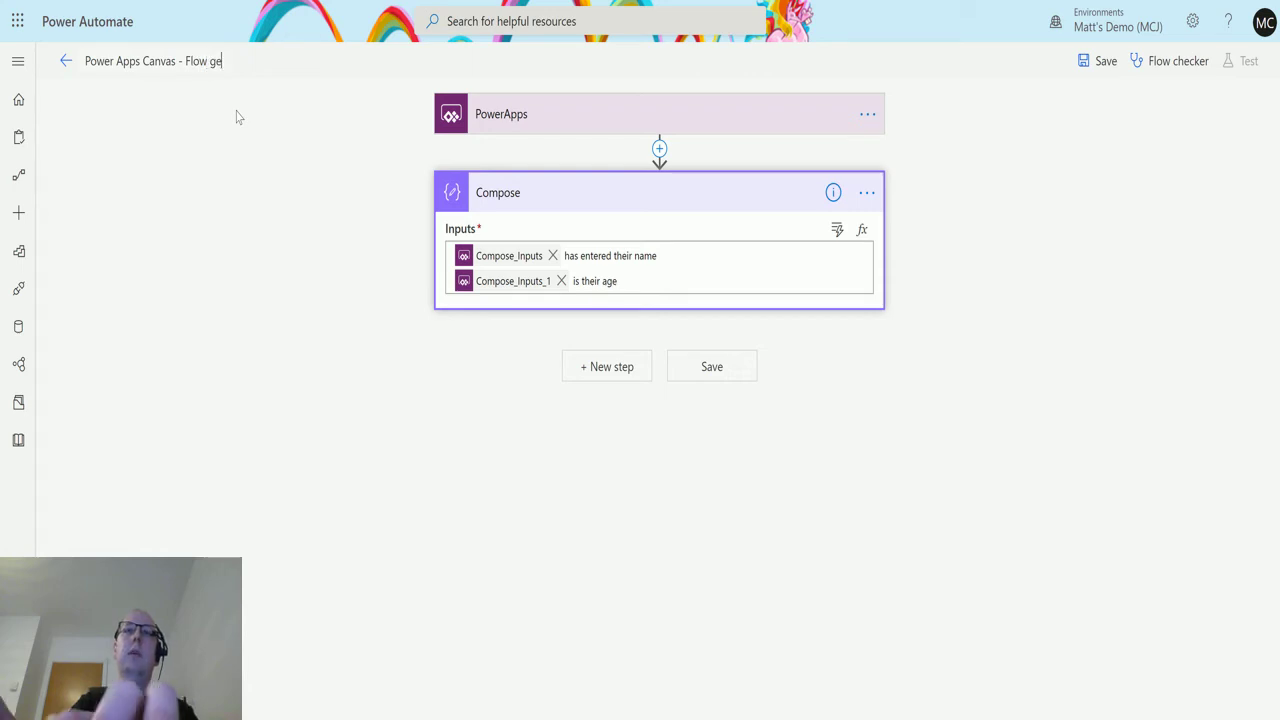
pyautogui.write('t details')
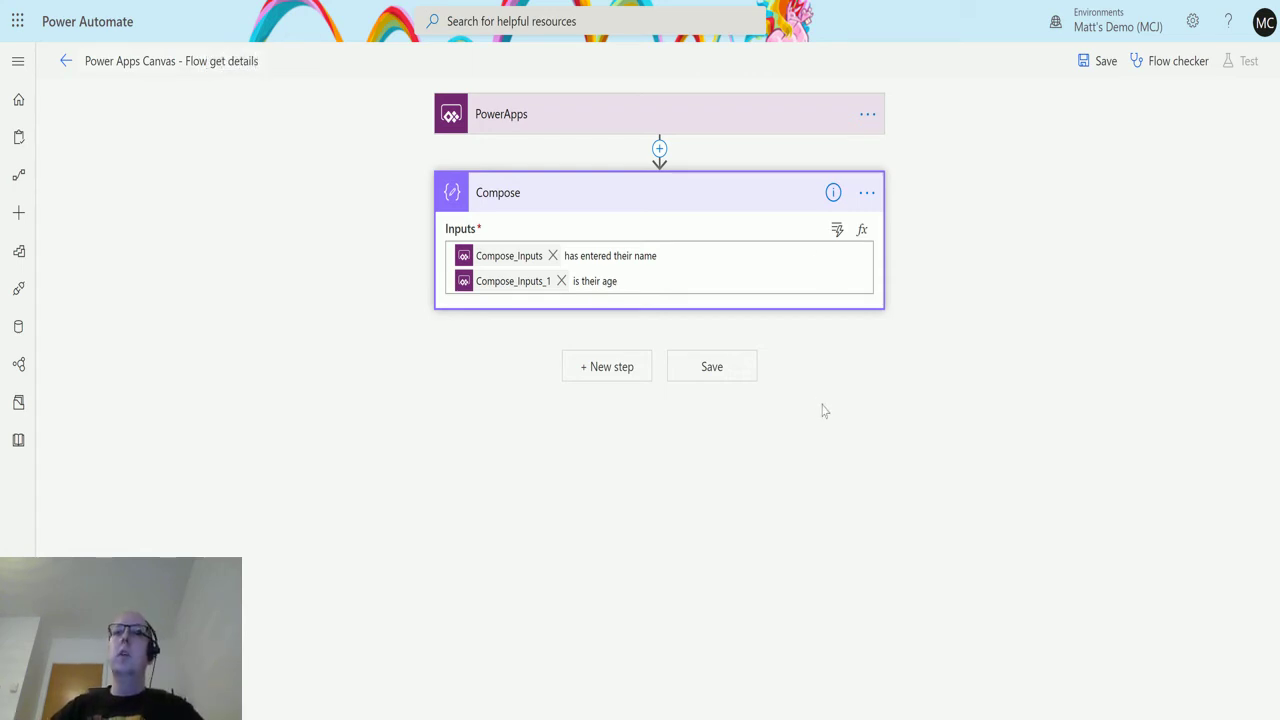
# Check the PowerApps trigger, save the flow, and return to Power Apps Studio.
pyautogui.click(696, 122)
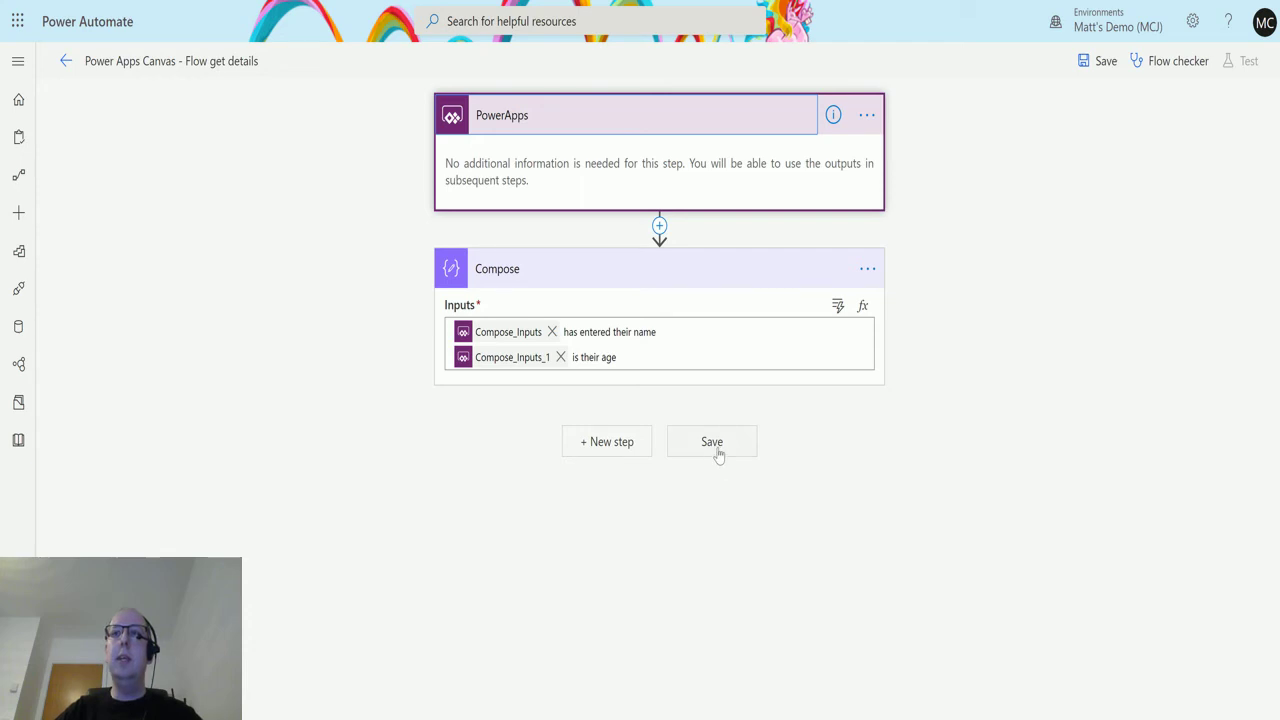
pyautogui.click(715, 449)
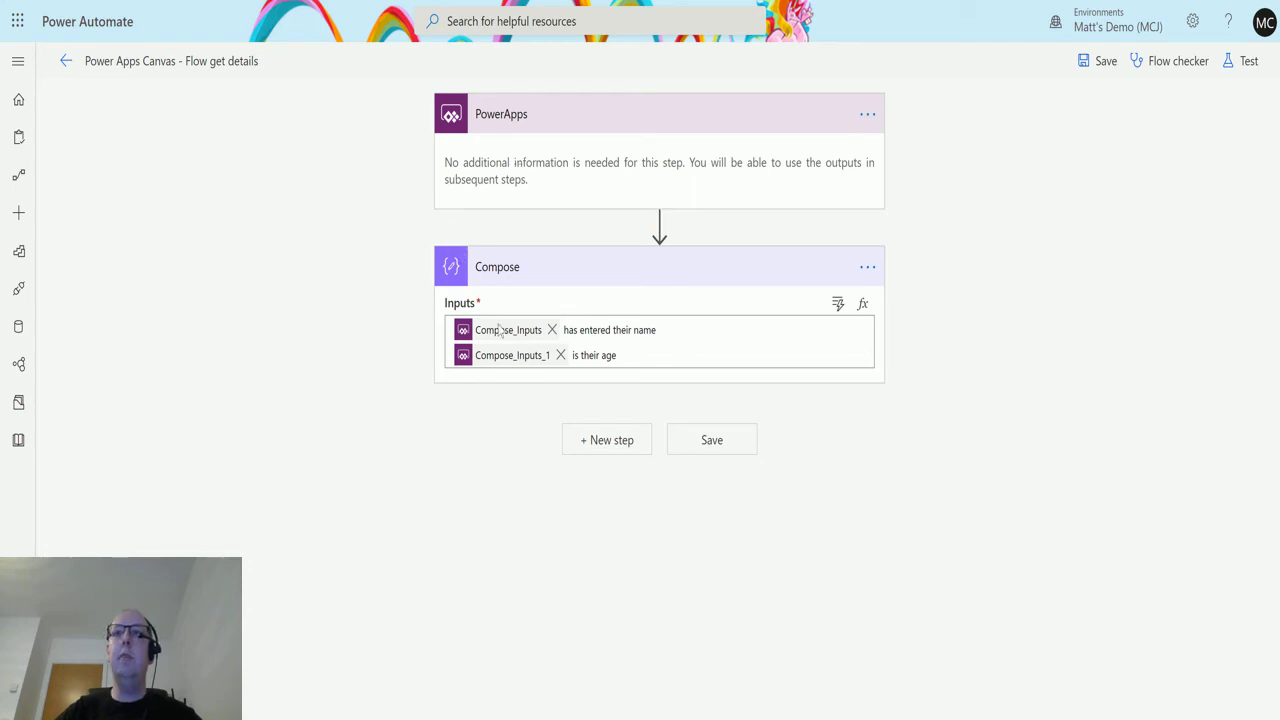
pyautogui.hotkey('ctrl', 'Tab')
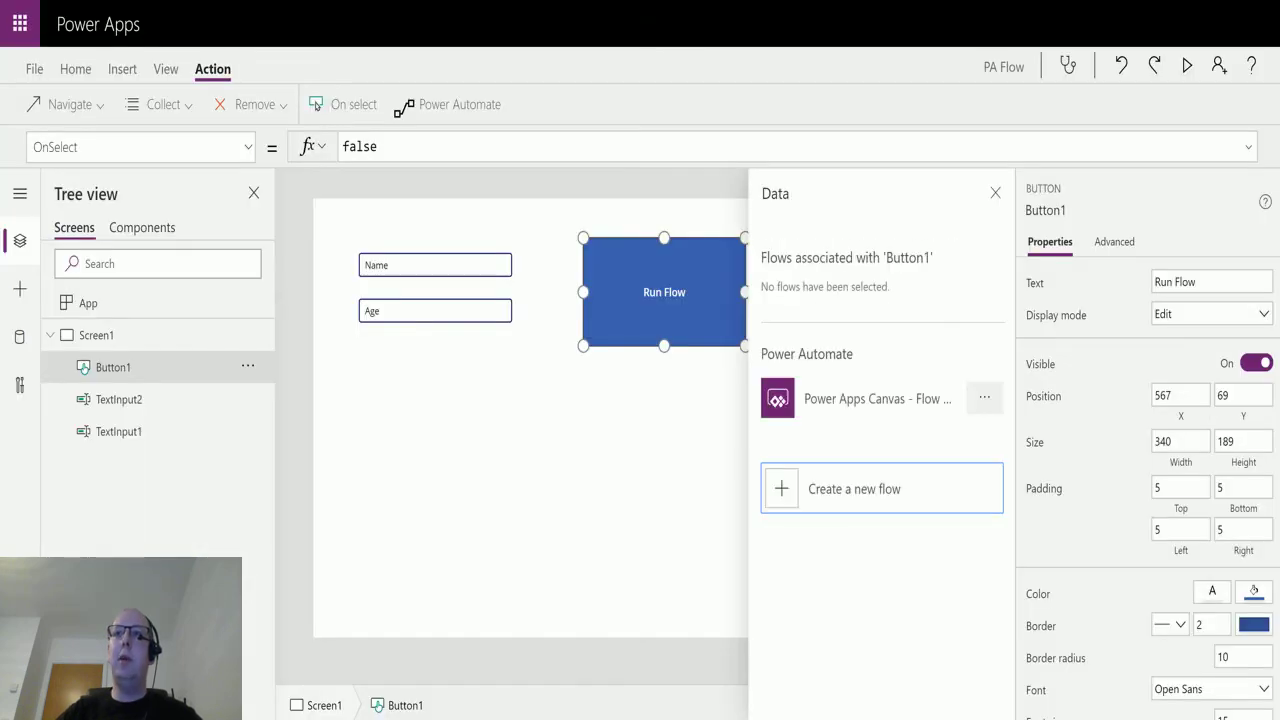
# Attach the 'Power Apps Canvas - Flow get details' flow to Button1 and expand its OnSelect formula.
pyautogui.click(922, 404)
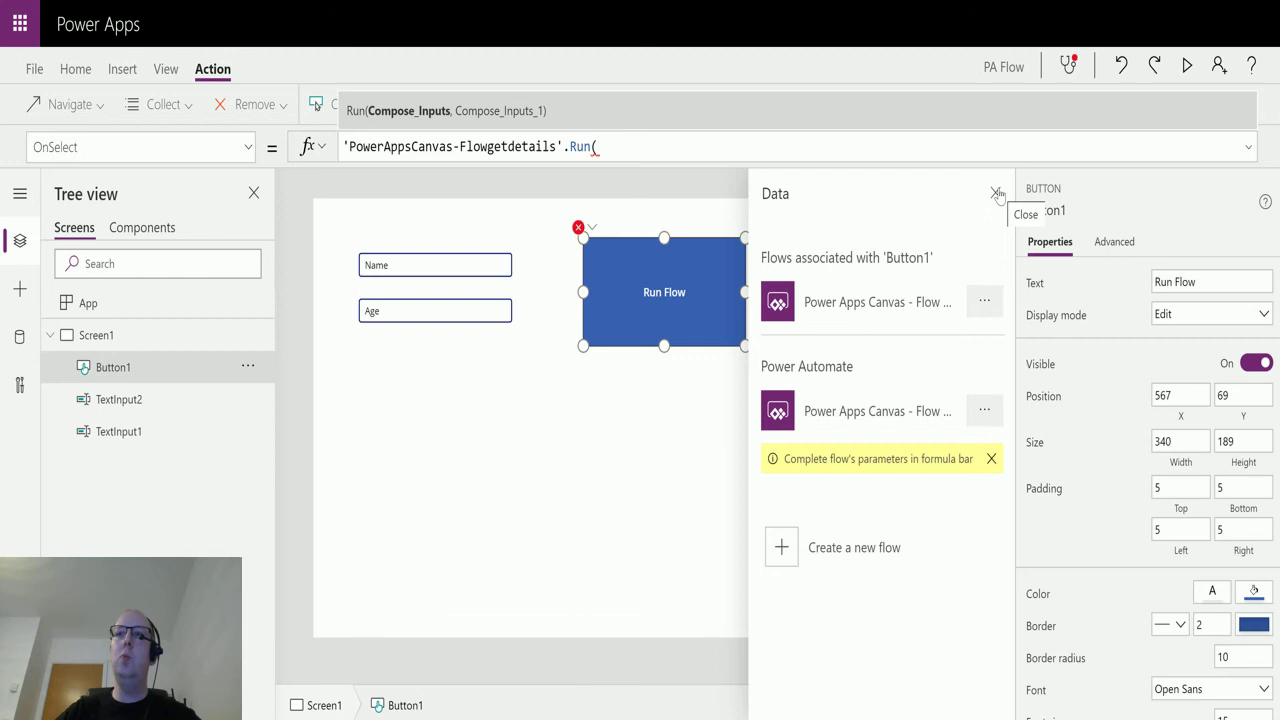
pyautogui.click(997, 192)
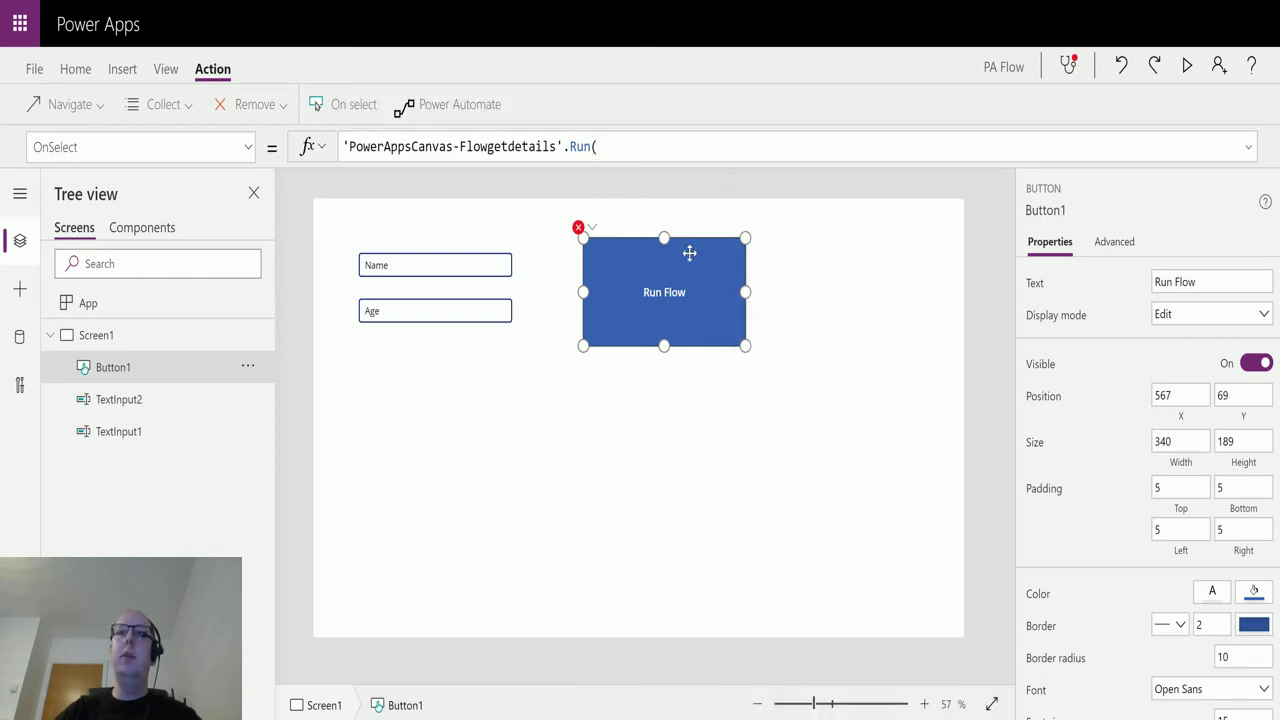
pyautogui.click(628, 146)
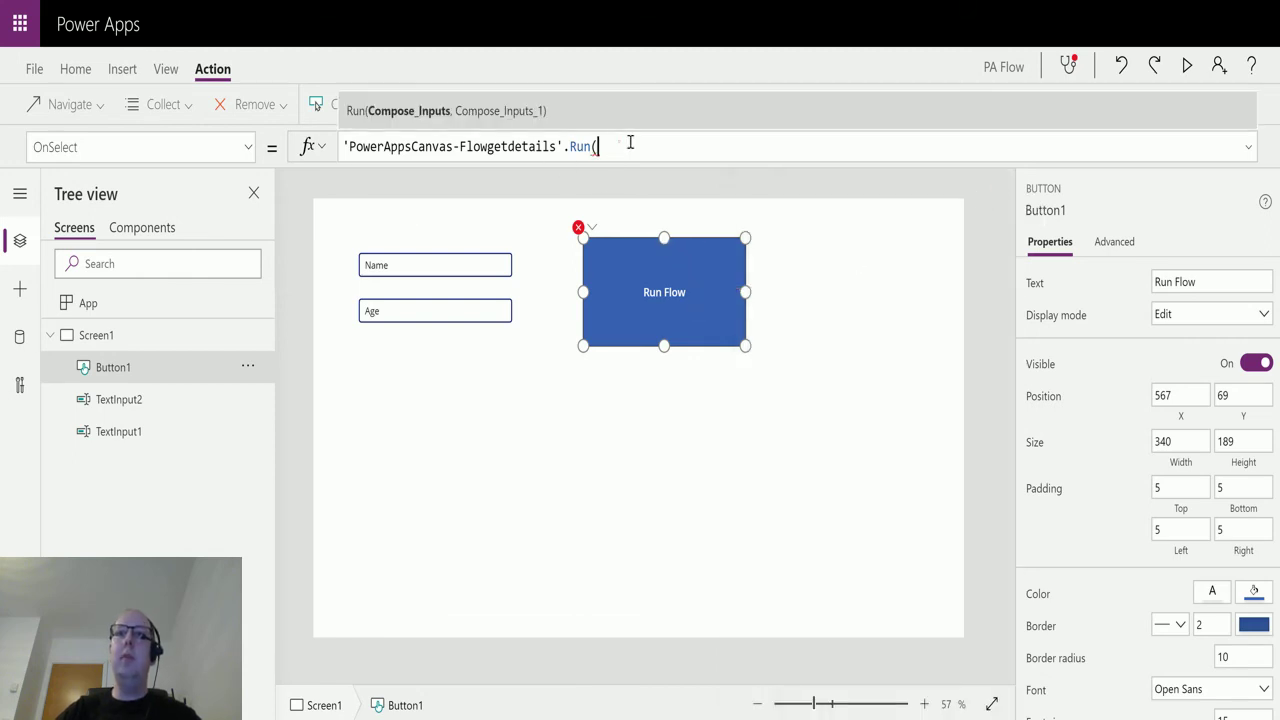
pyautogui.click(1248, 147)
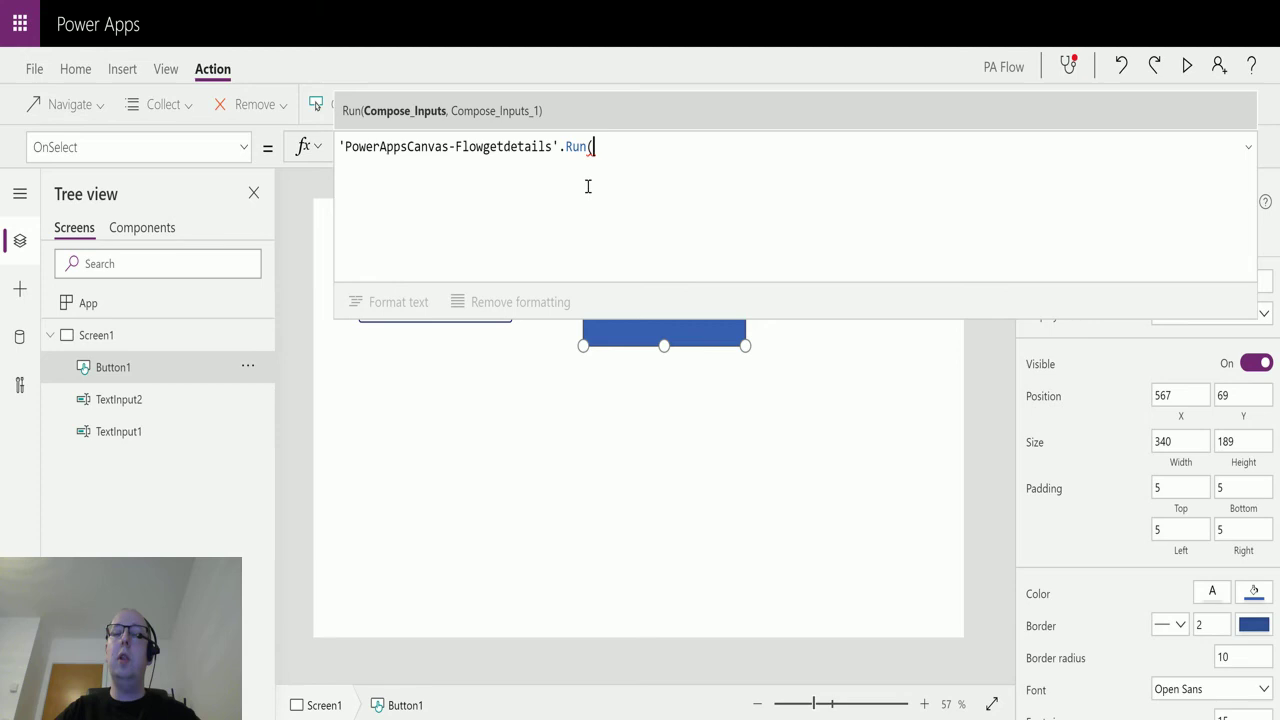
# Pass TextInput1 as the first argument of the flow's Run call.
pyautogui.write(')')
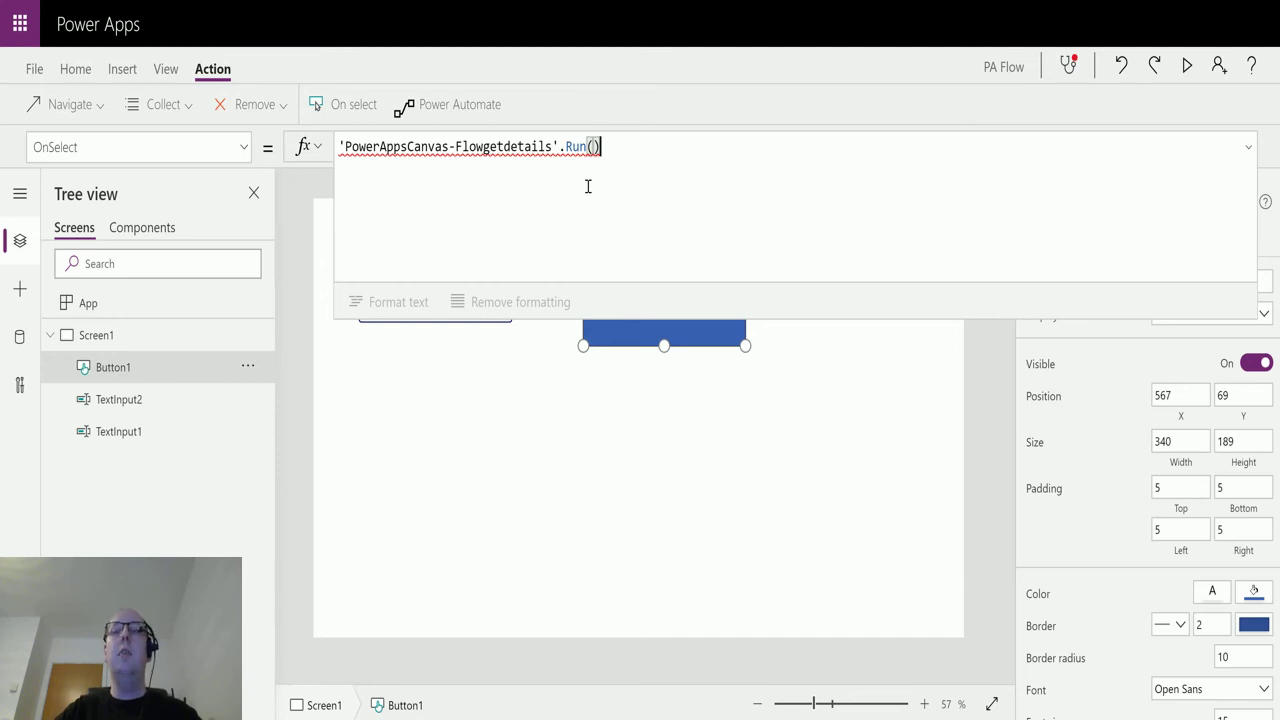
pyautogui.press('BackSpace')
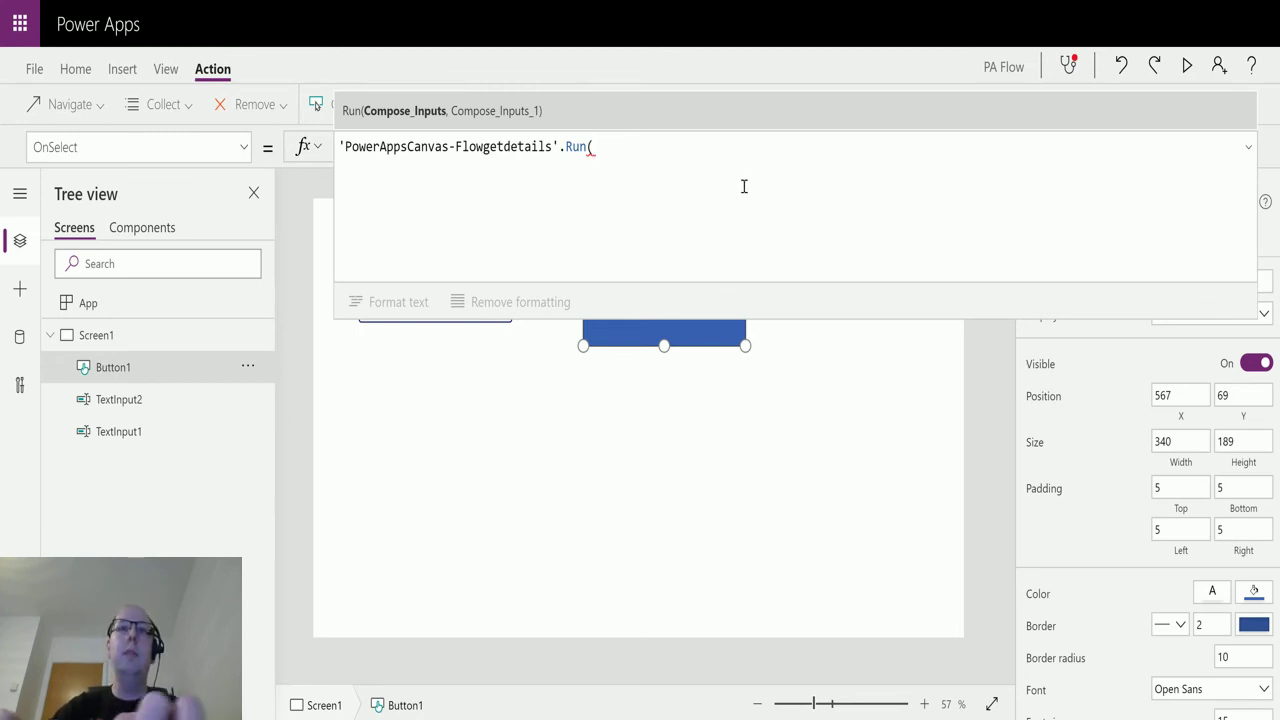
pyautogui.write('text')
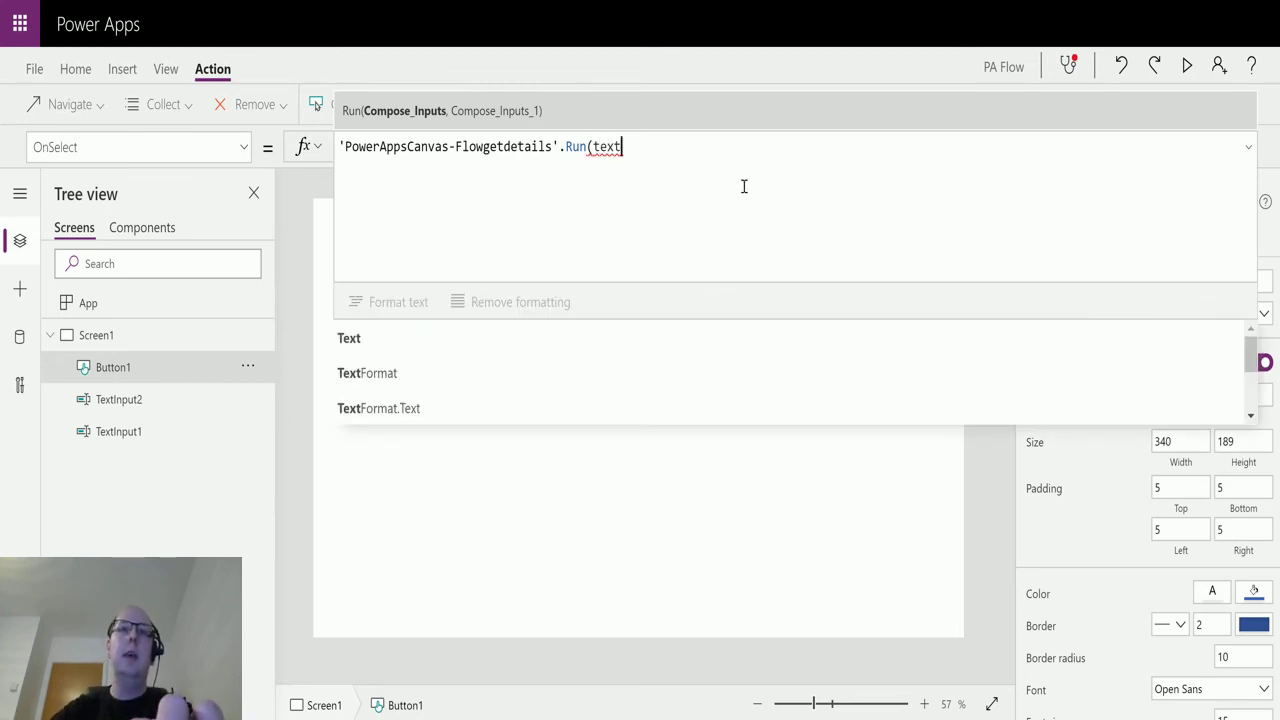
pyautogui.write('input')
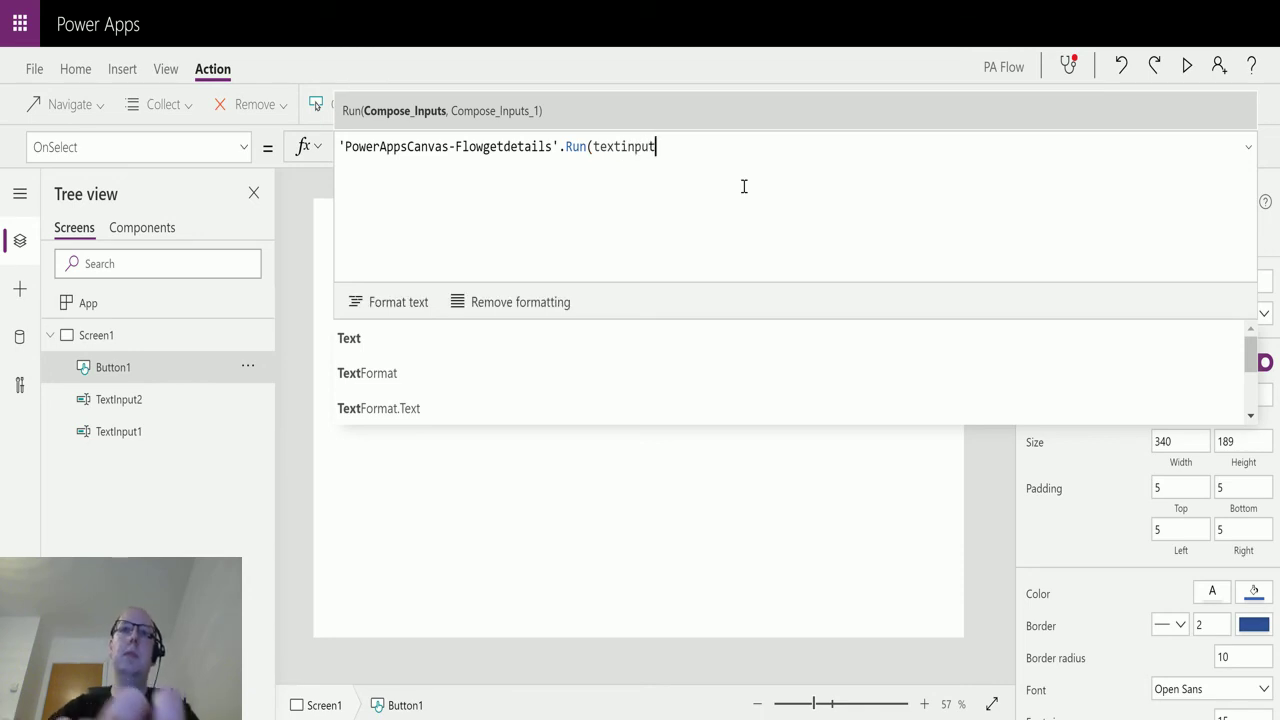
pyautogui.press('Tab')
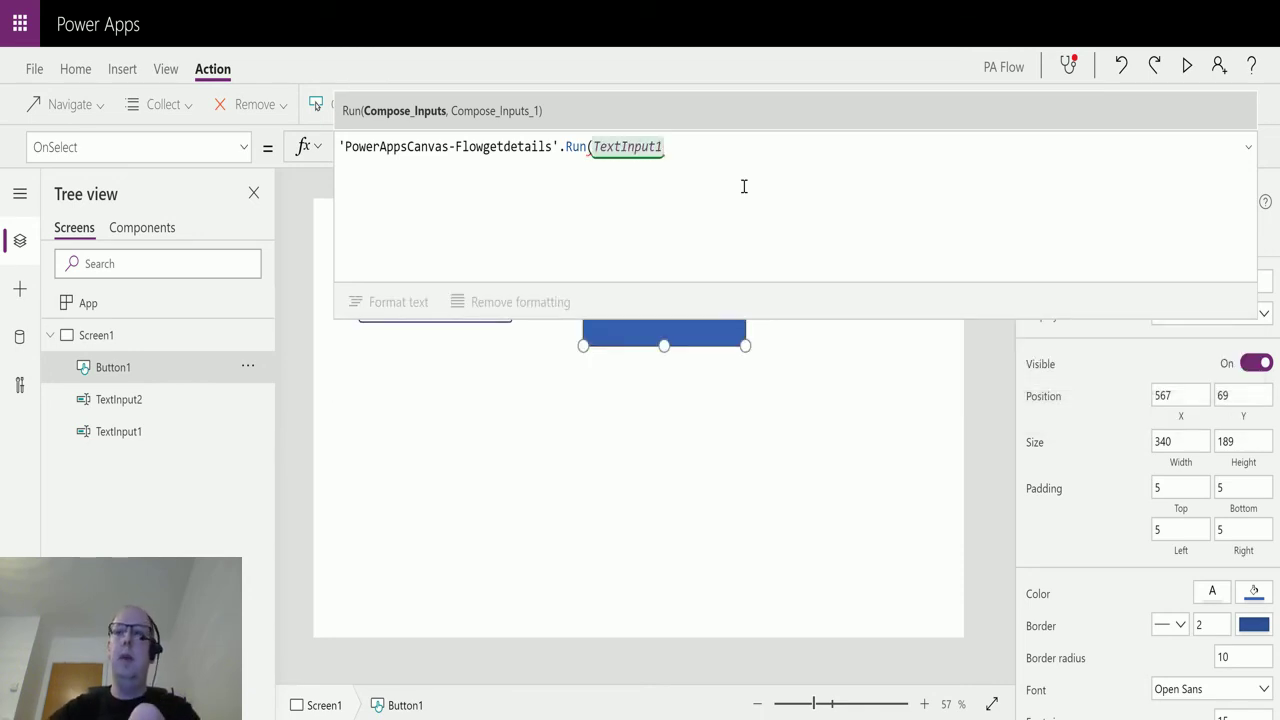
pyautogui.write('.')
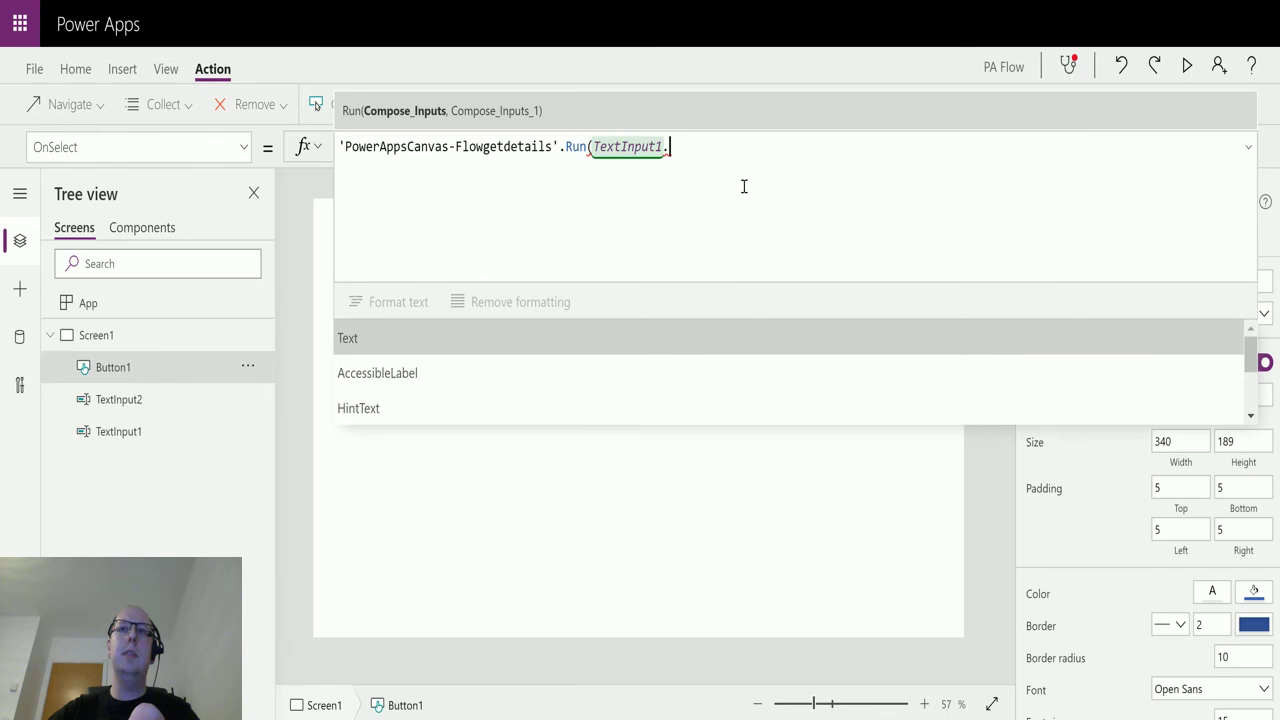
pyautogui.press('Tab')
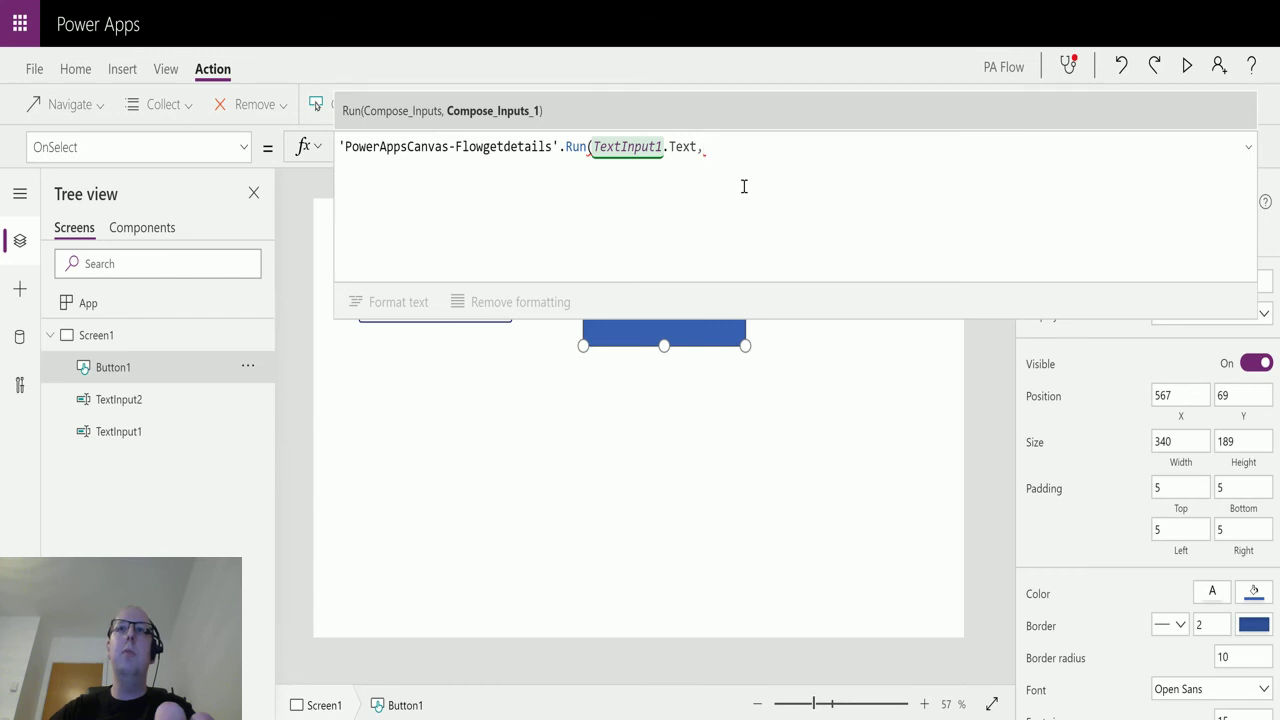
pyautogui.press('BackSpace')
pyautogui.press('BackSpace')
pyautogui.press('BackSpace')
pyautogui.press('BackSpace')
pyautogui.press('BackSpace')
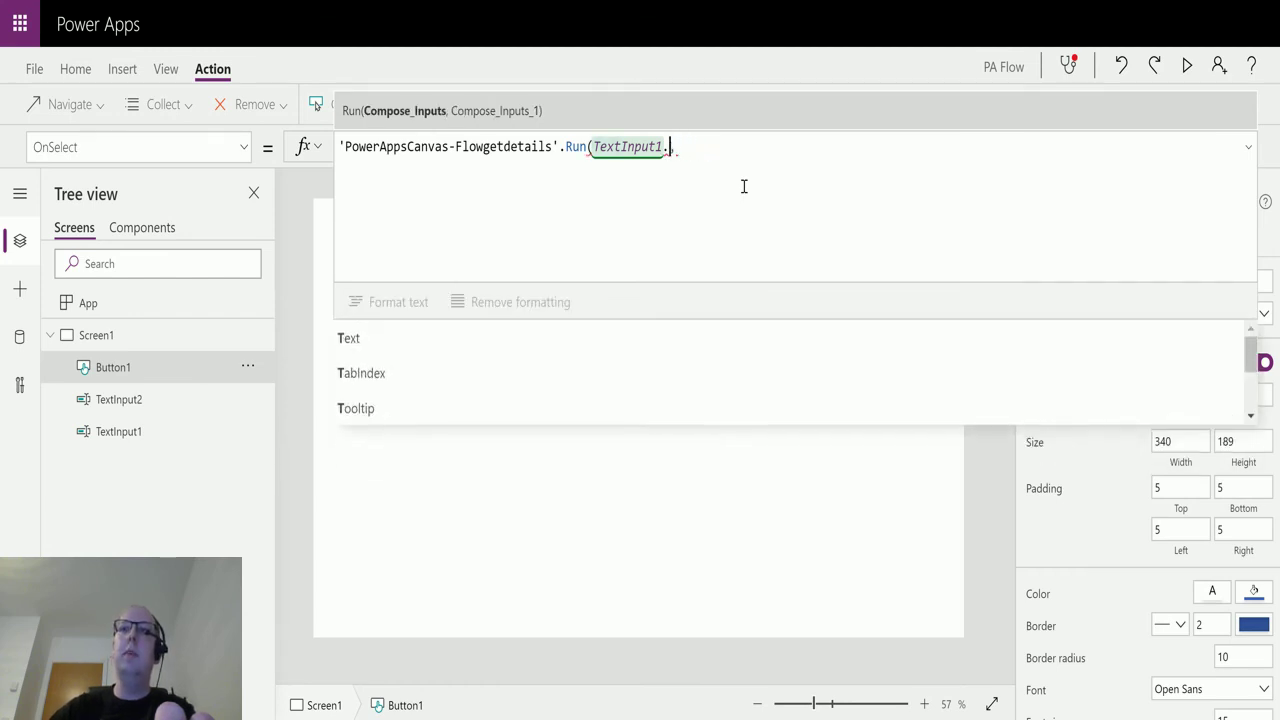
pyautogui.press('BackSpace')
# Add TextInput2 as the second argument and close the Run parenthesis.
pyautogui.write(',')
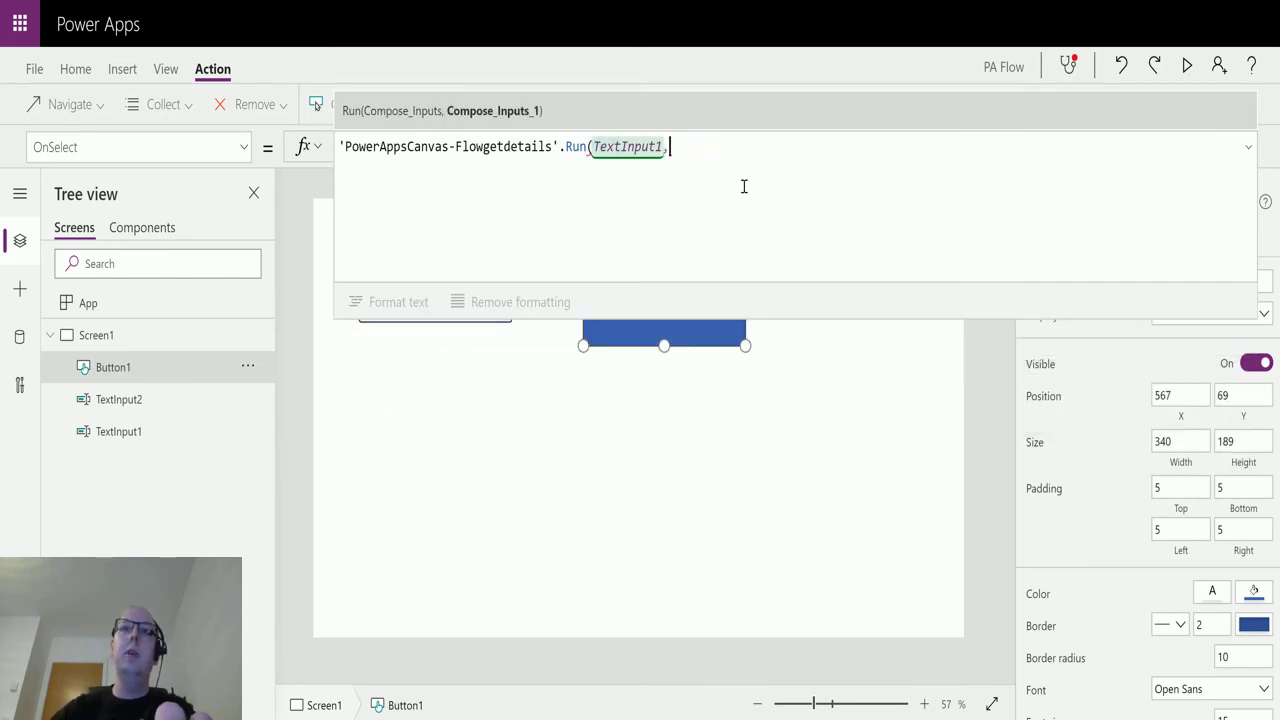
pyautogui.write('text')
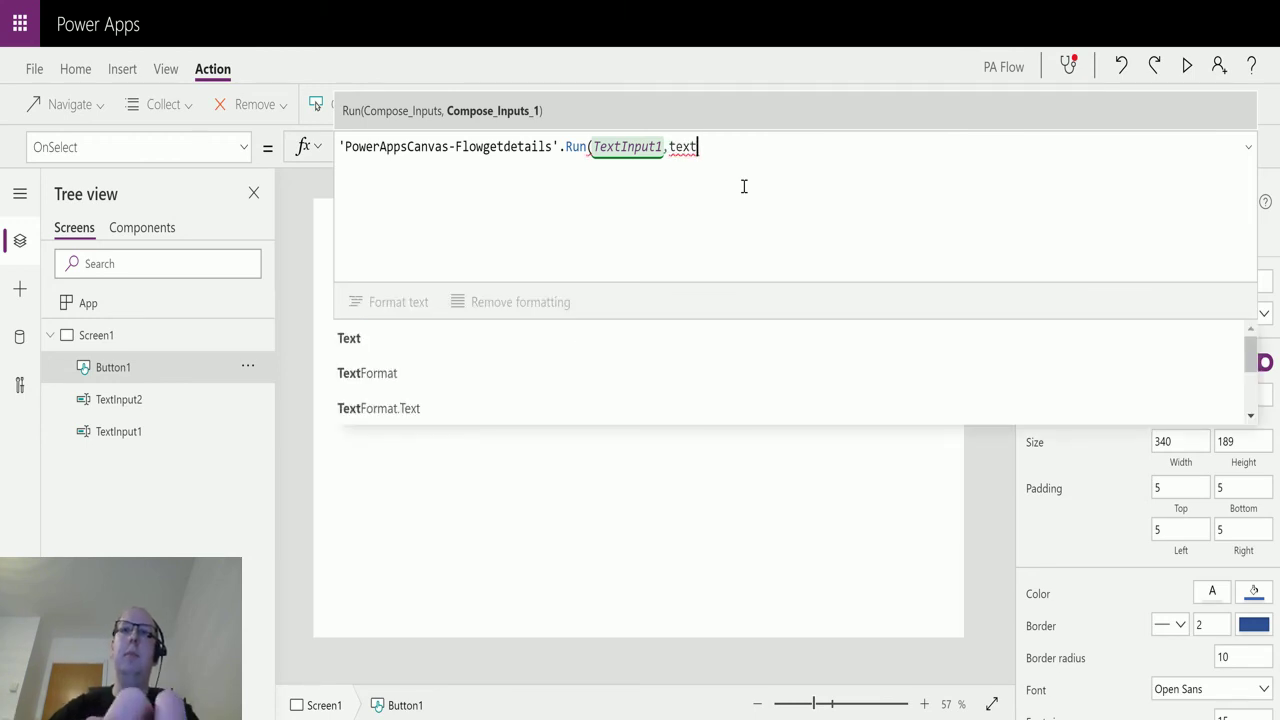
pyautogui.write('in')
pyautogui.press('Down')
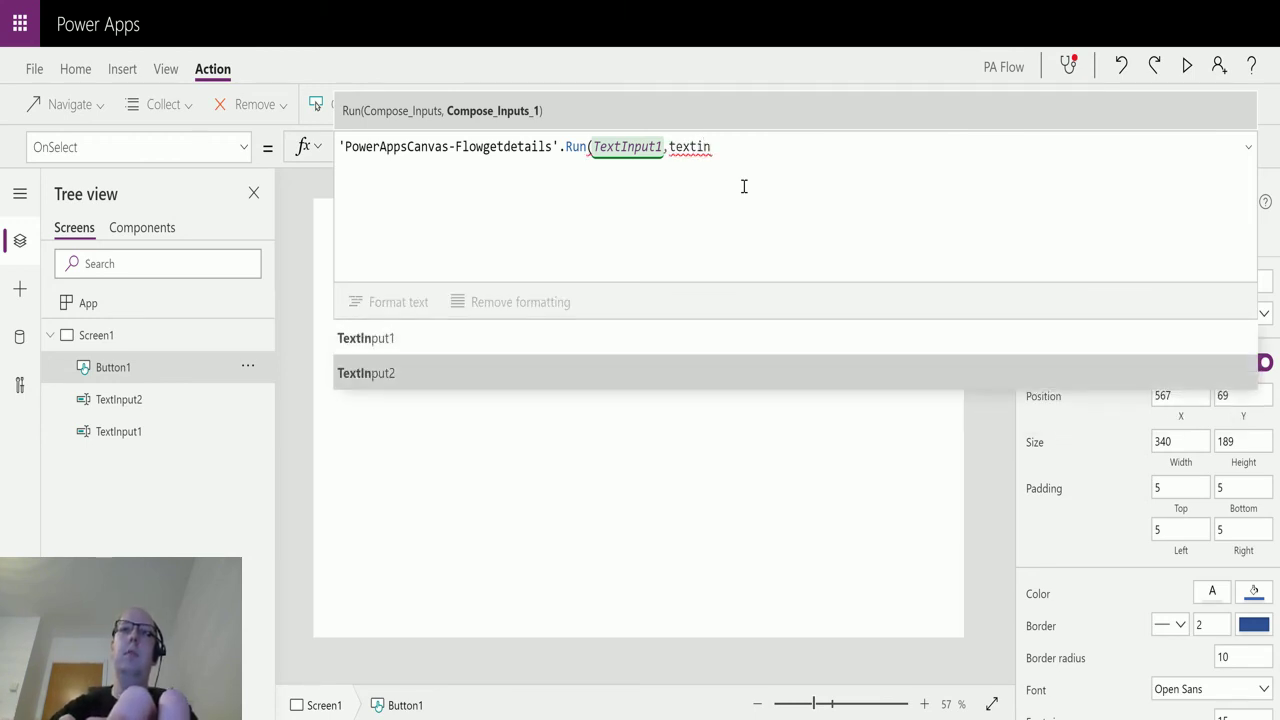
pyautogui.press('Tab')
pyautogui.write(')')
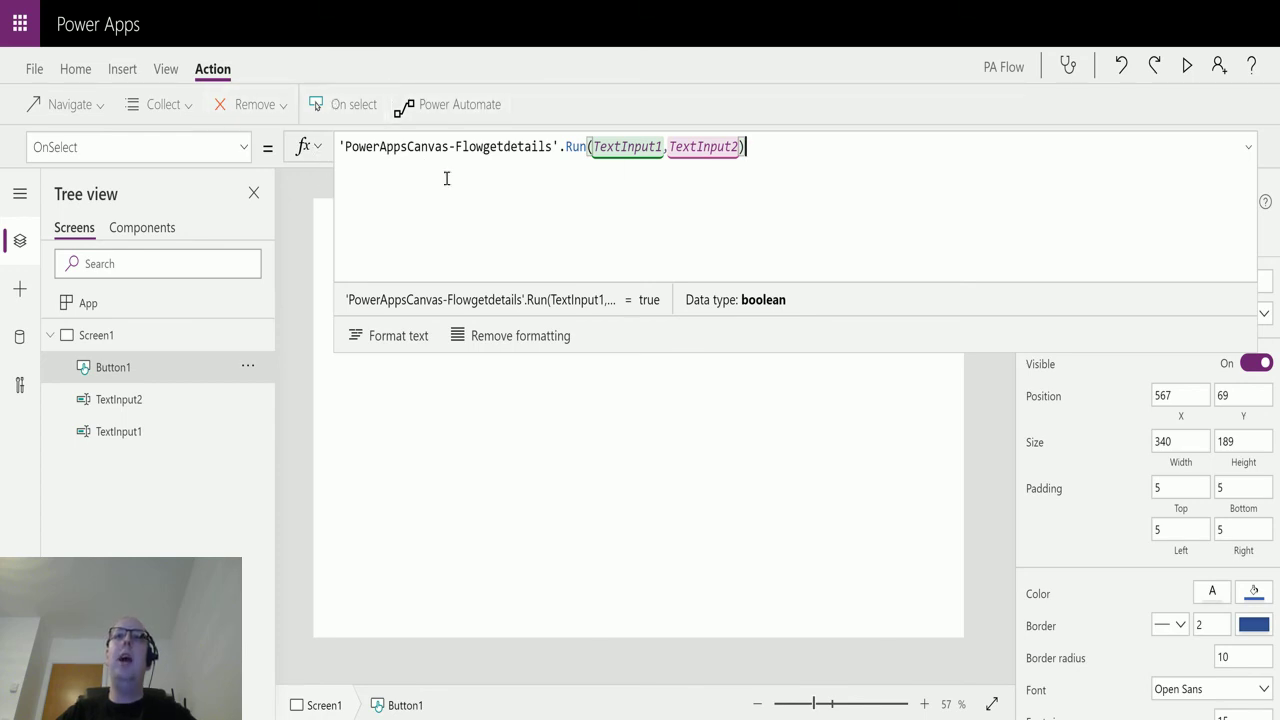
# Collapse the formula editor, select Screen1, and launch the app preview.
pyautogui.click(1248, 147)
pyautogui.click(800, 325)
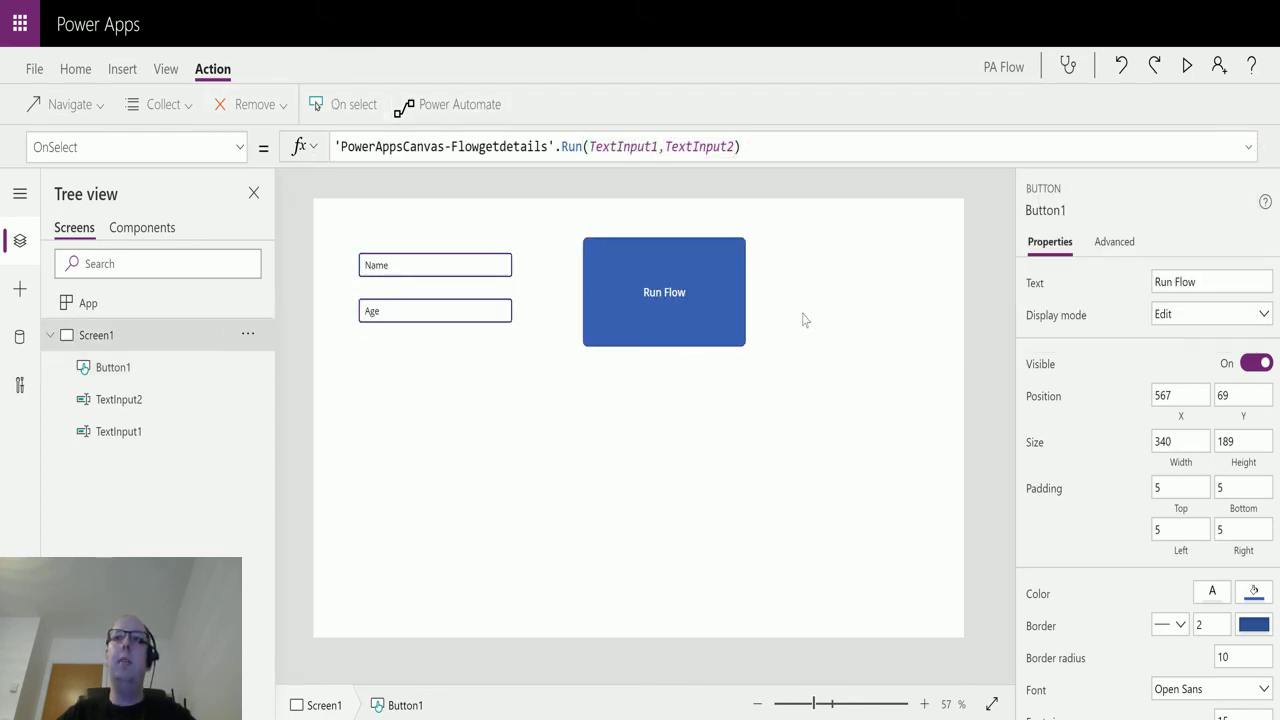
pyautogui.click(700, 303)
pyautogui.click(877, 334)
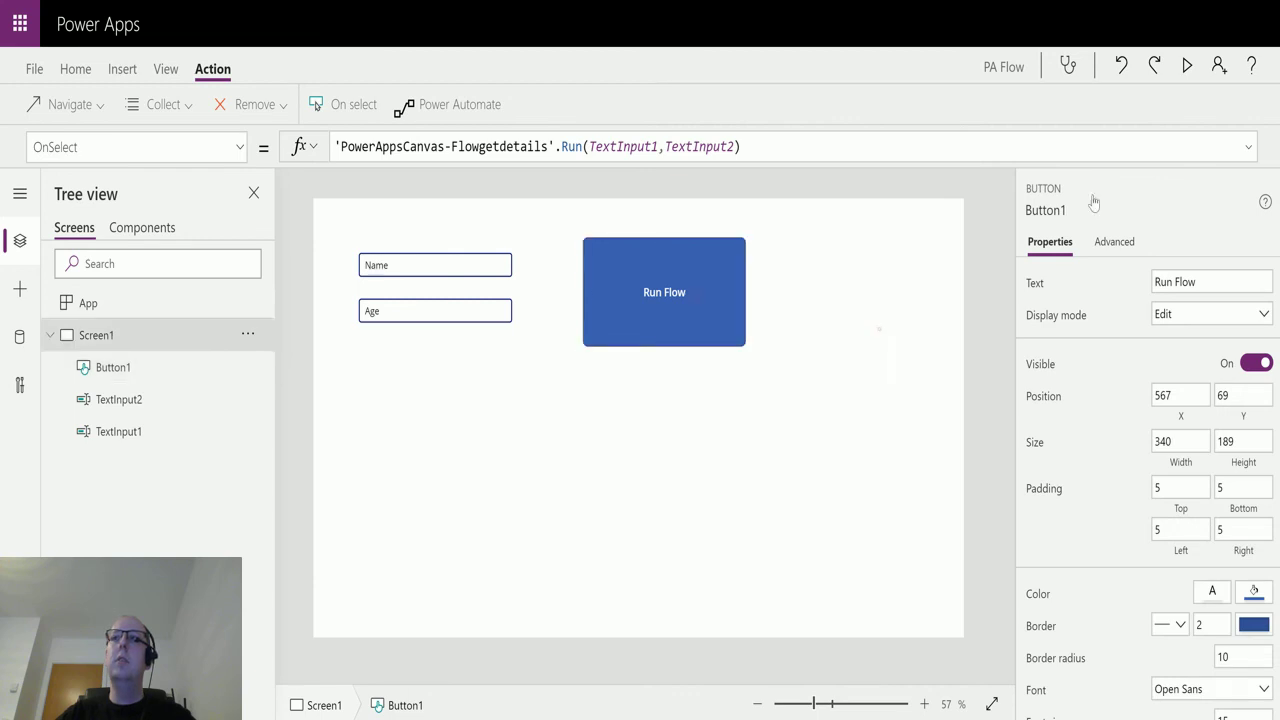
pyautogui.click(1189, 65)
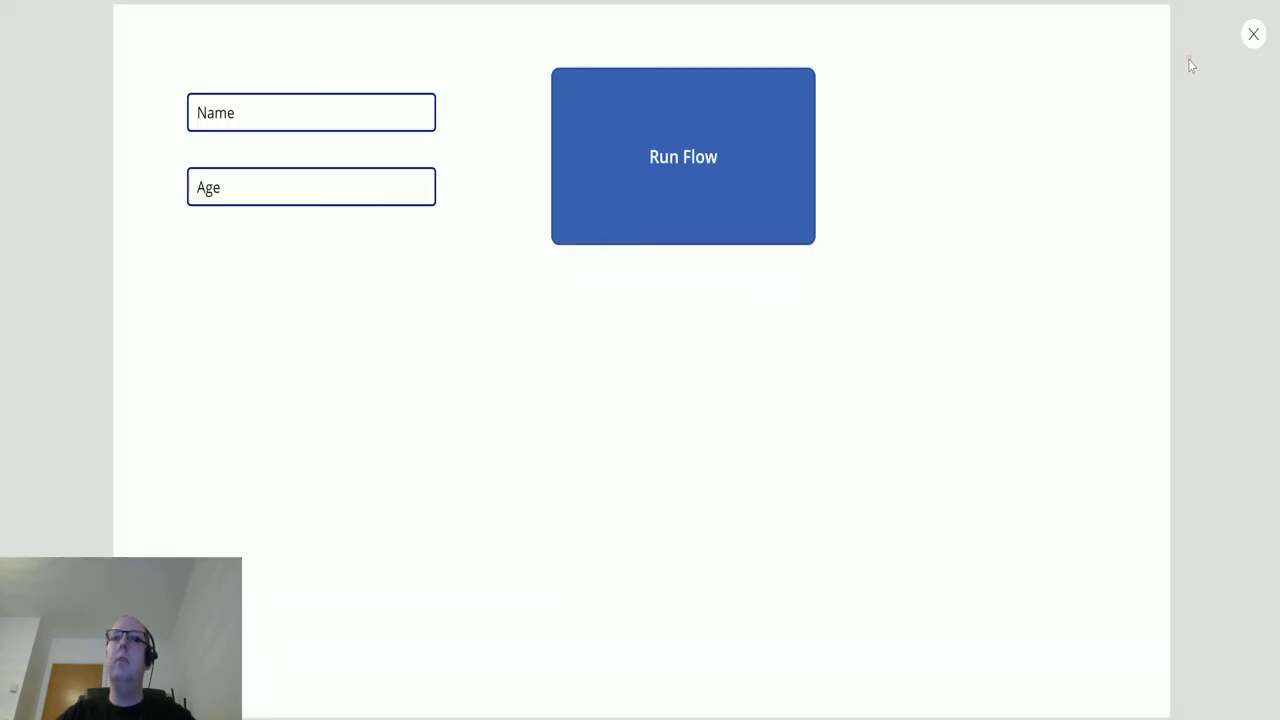
# Enter a name and age 31, run the flow, and close the preview.
pyautogui.click(267, 121)
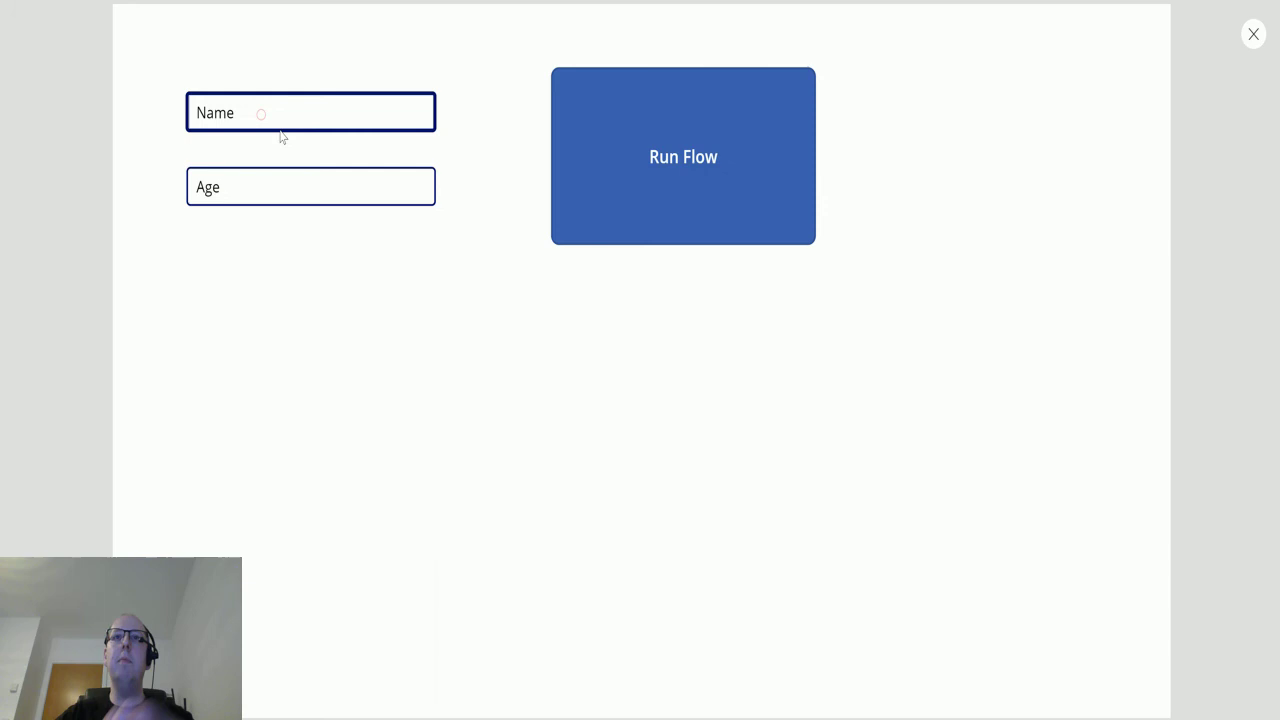
pyautogui.moveTo(262, 116); pyautogui.dragTo(202, 125)
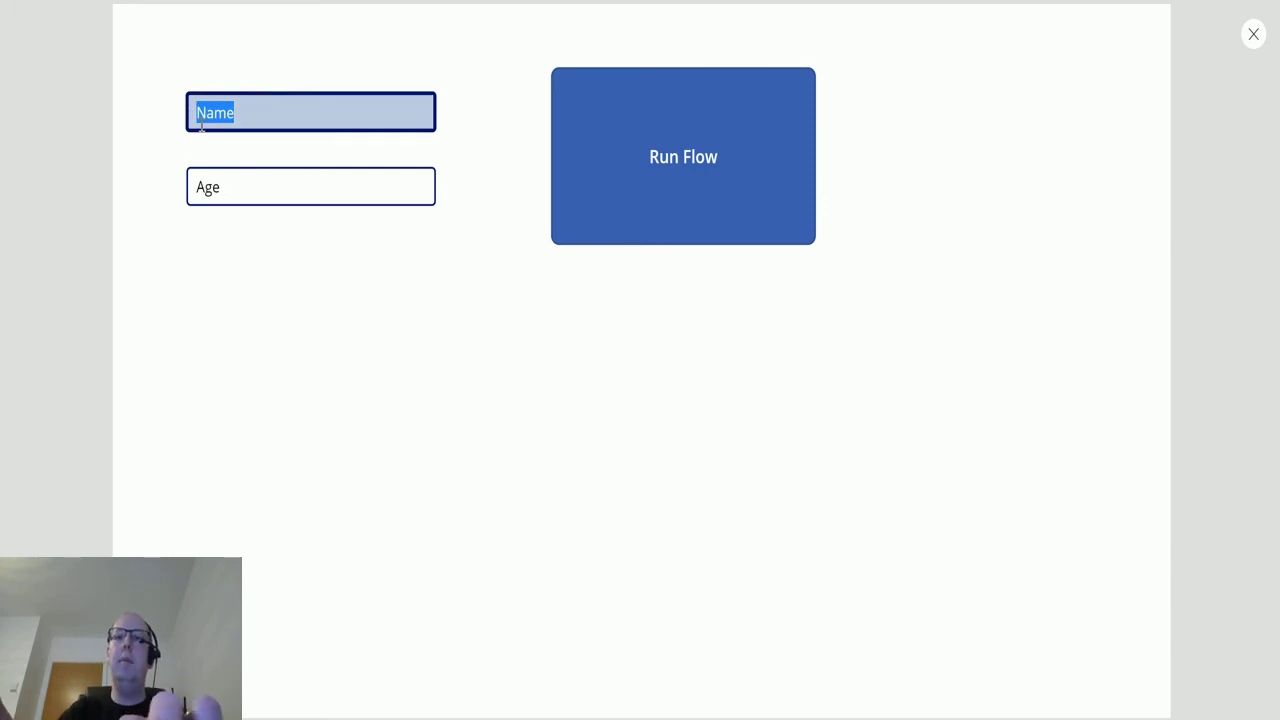
pyautogui.write('Matt')
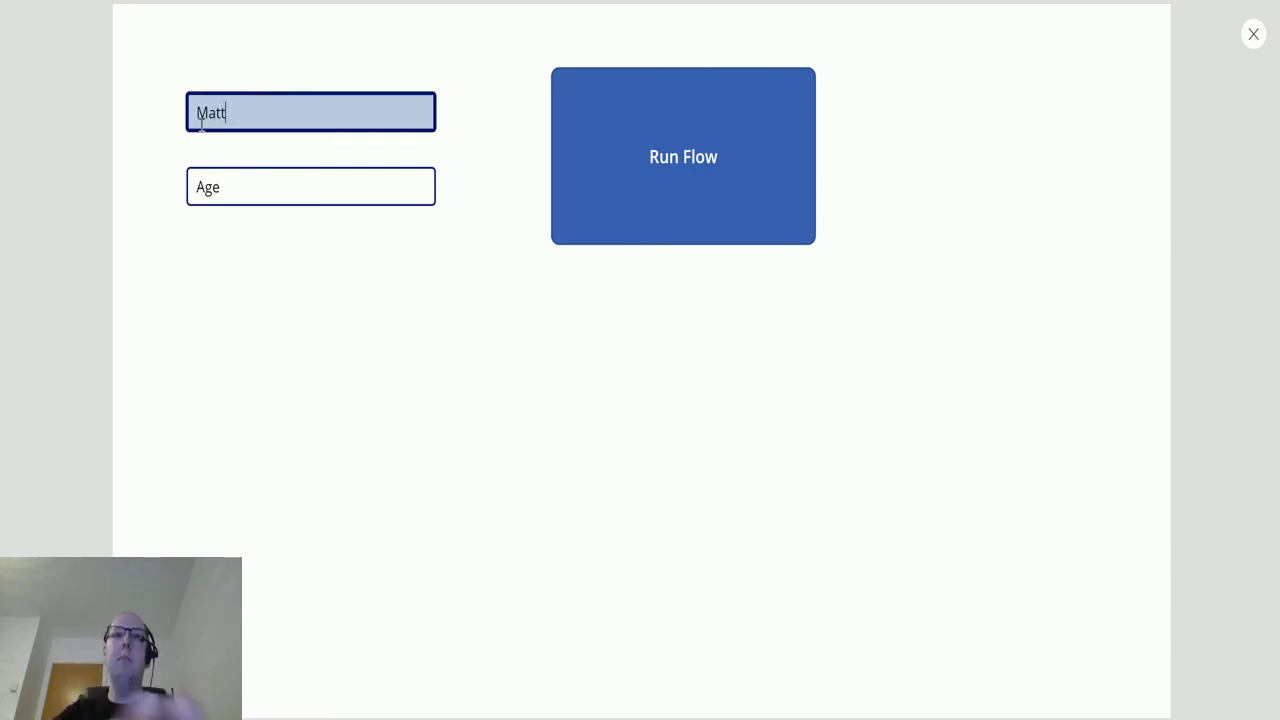
pyautogui.moveTo(236, 190); pyautogui.dragTo(170, 195)
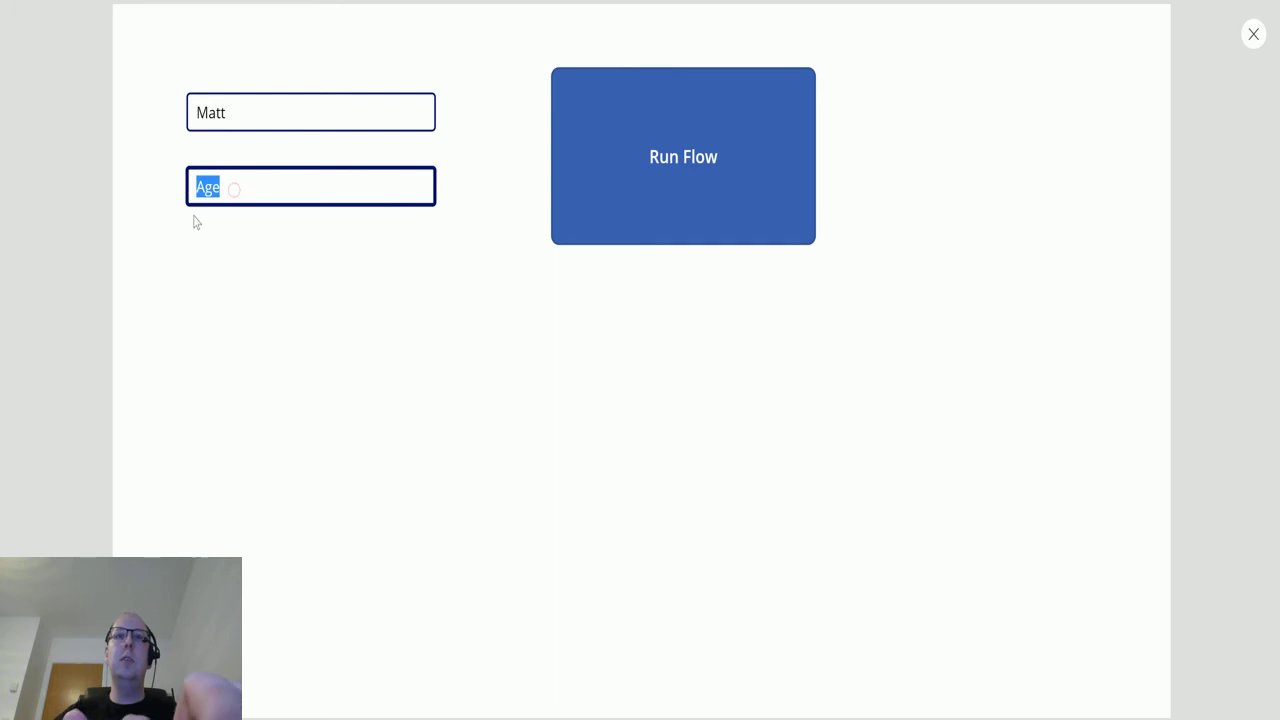
pyautogui.write('31')
pyautogui.click(342, 284)
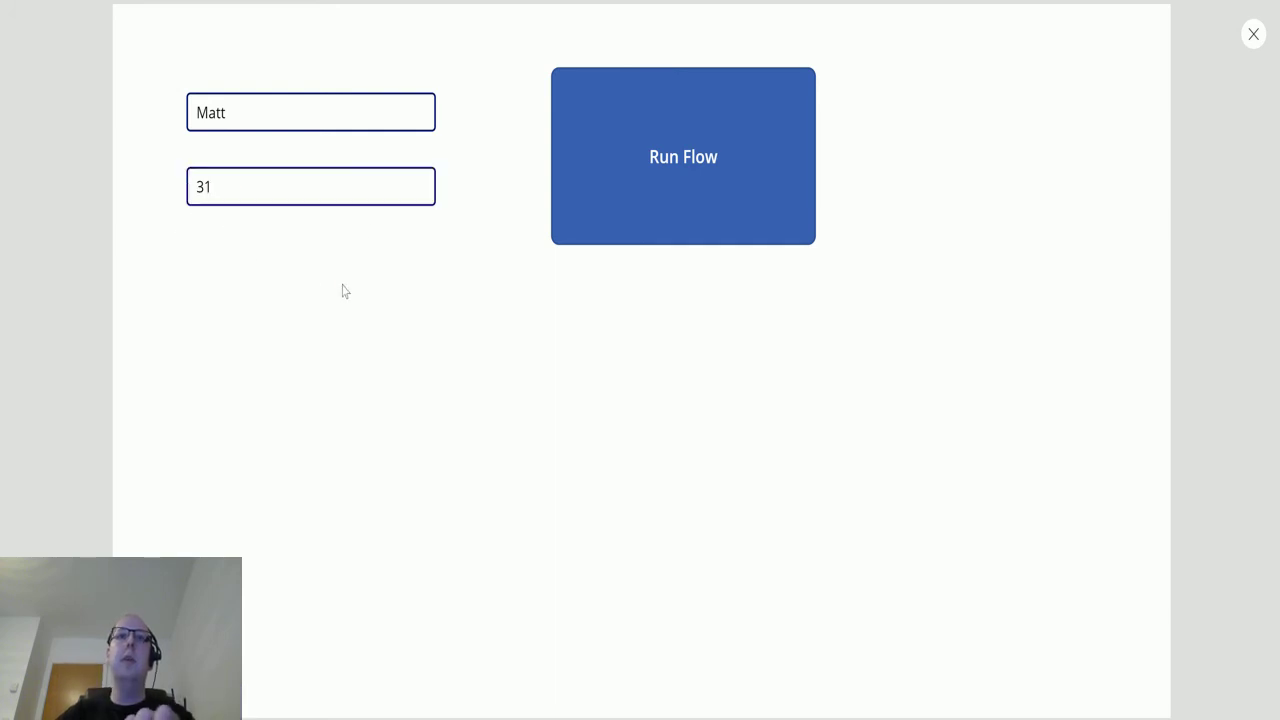
pyautogui.click(705, 170)
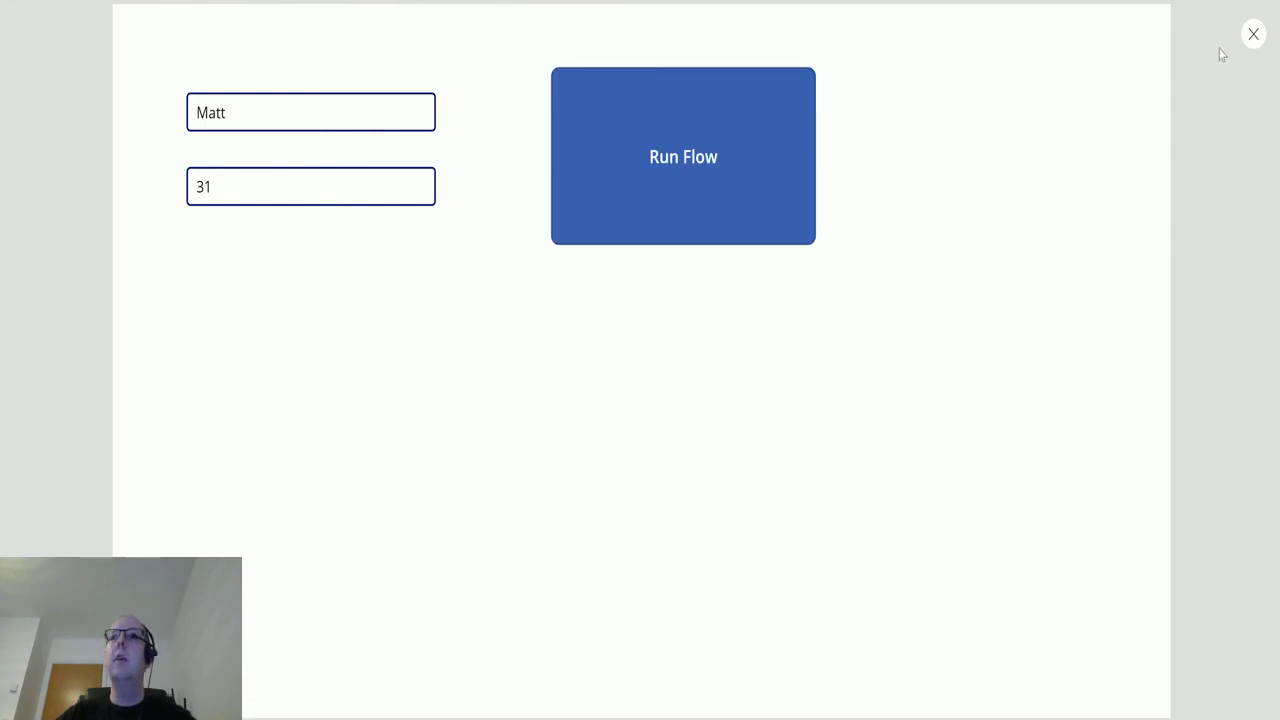
pyautogui.click(1254, 36)
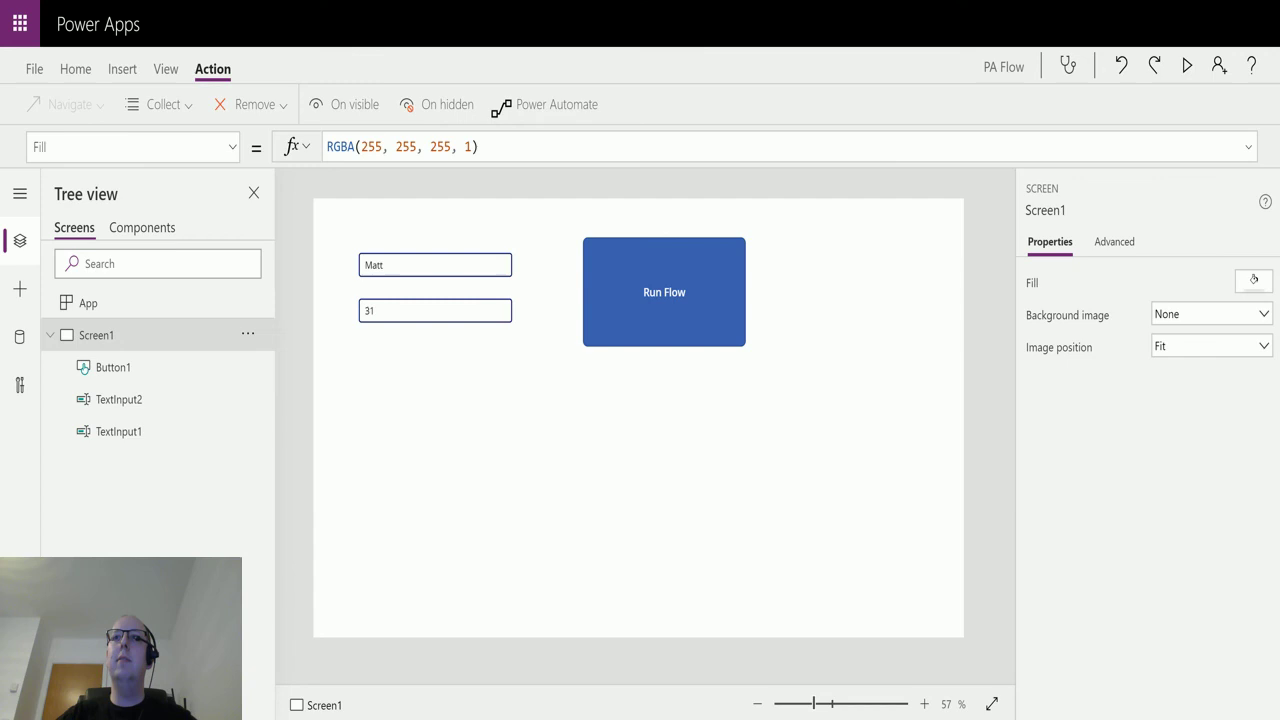
# In Power Automate, open the flow's most recent successful run from the Runs list.
pyautogui.hotkey('ctrl', 'Tab')
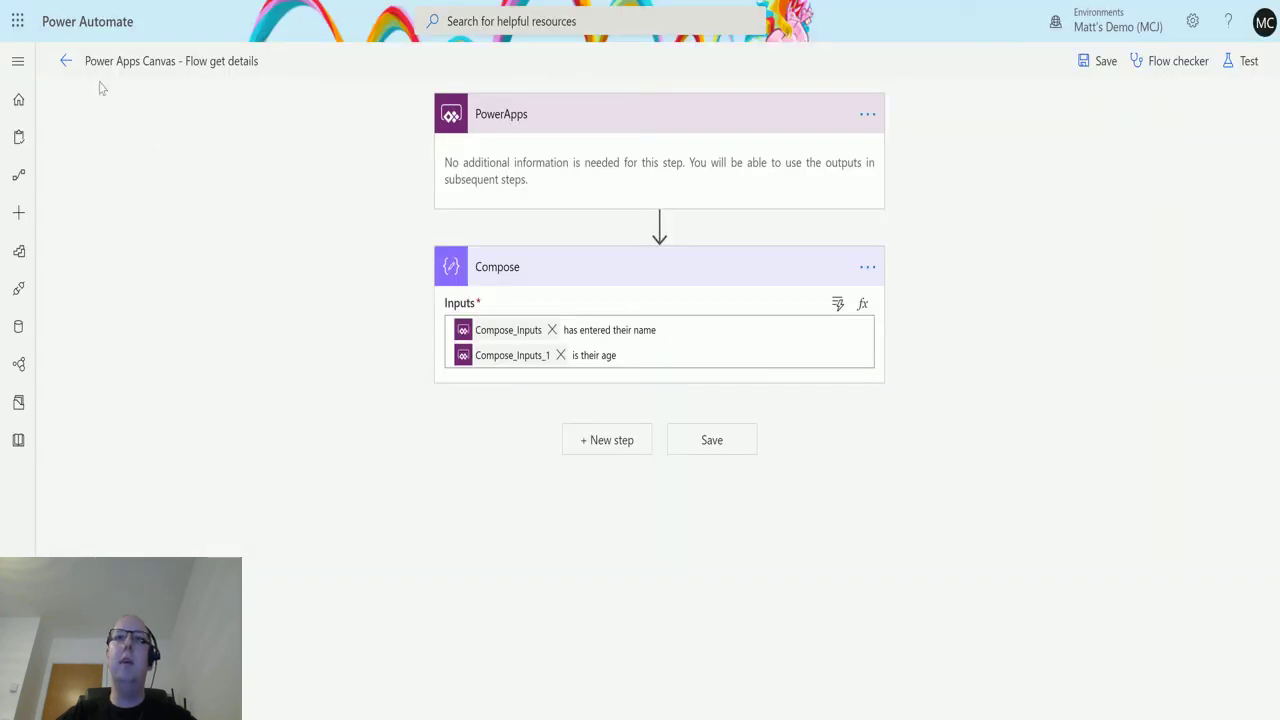
pyautogui.click(65, 60)
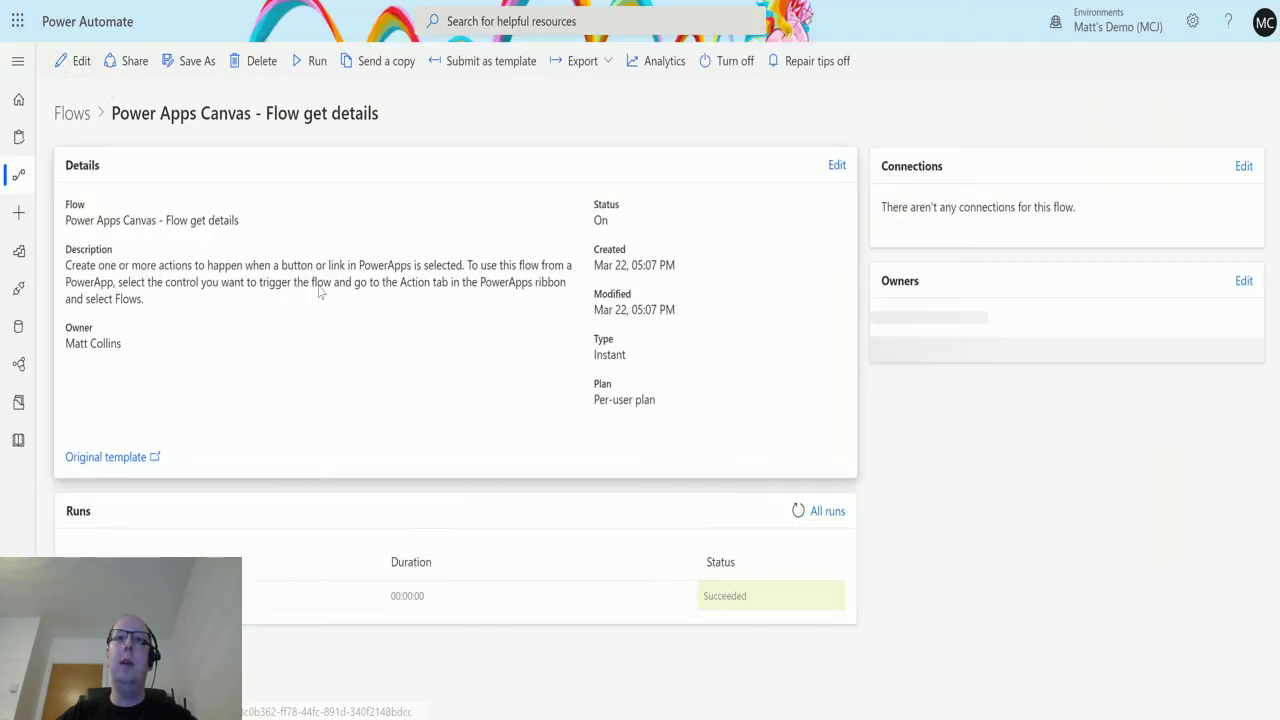
pyautogui.click(175, 595)
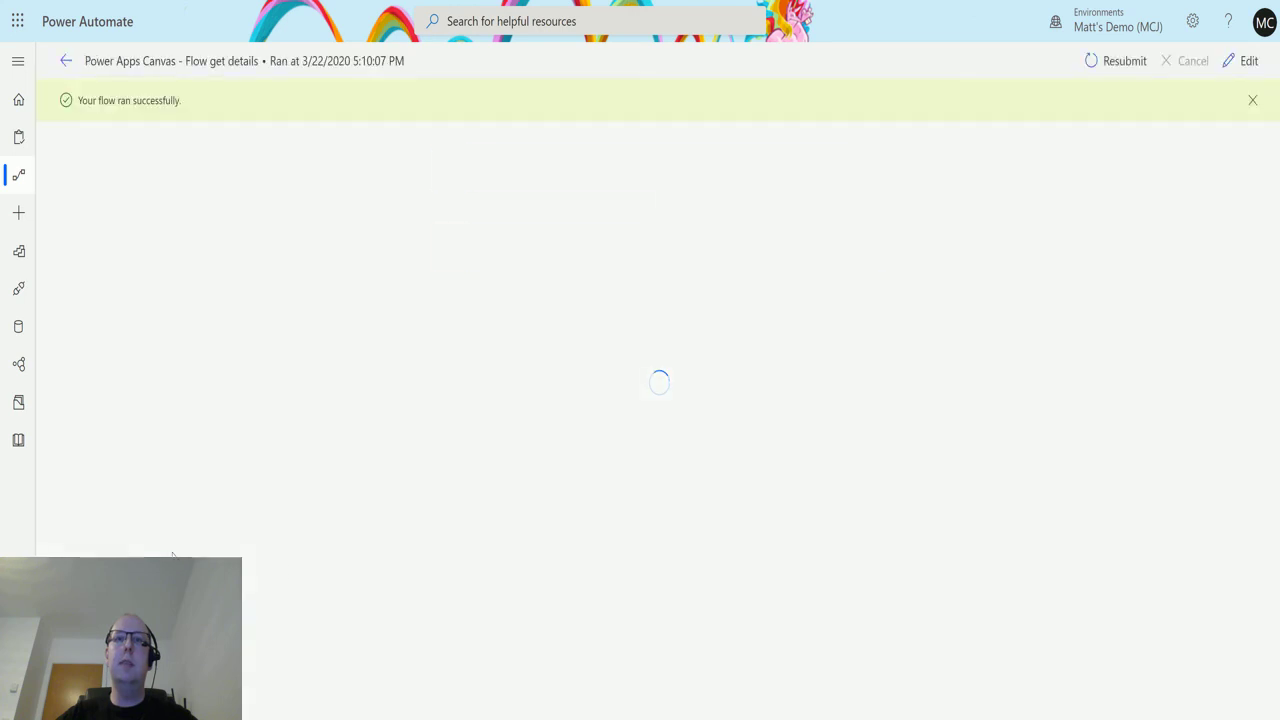
# Expand the PowerApps trigger and Compose steps to show the entered name and 31.
pyautogui.click(662, 172)
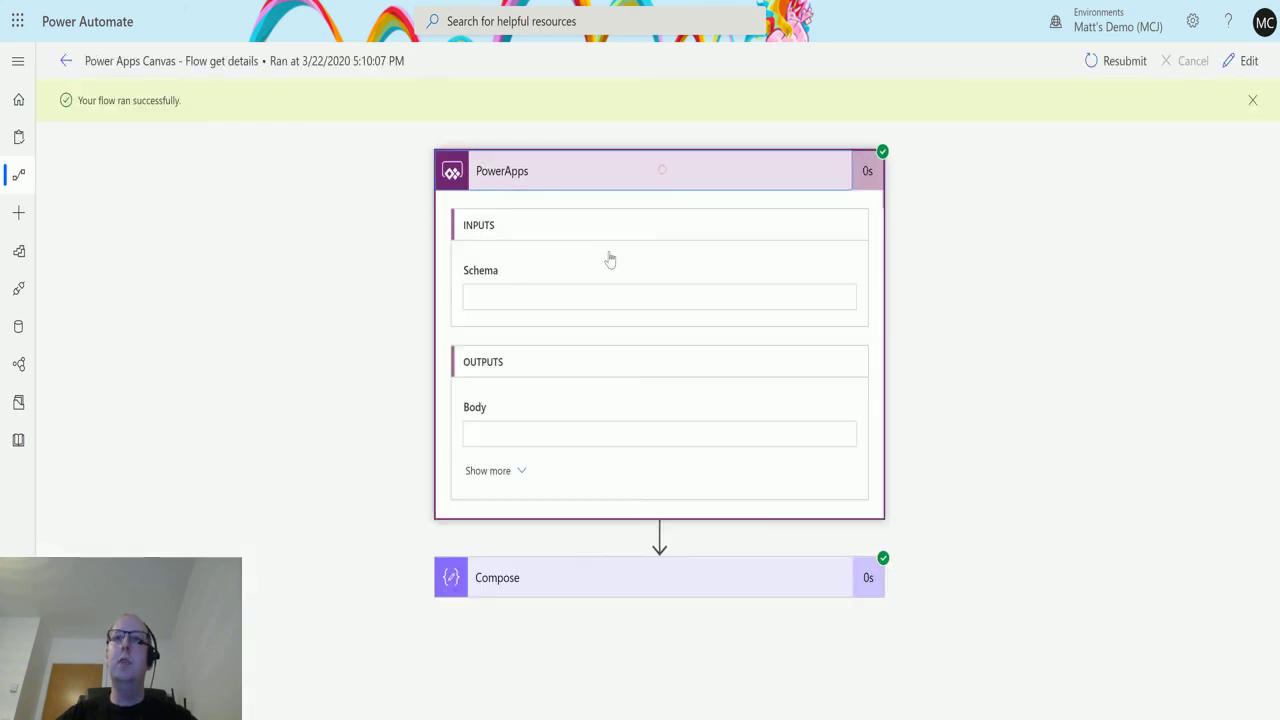
pyautogui.scroll(-1, 940, 400)
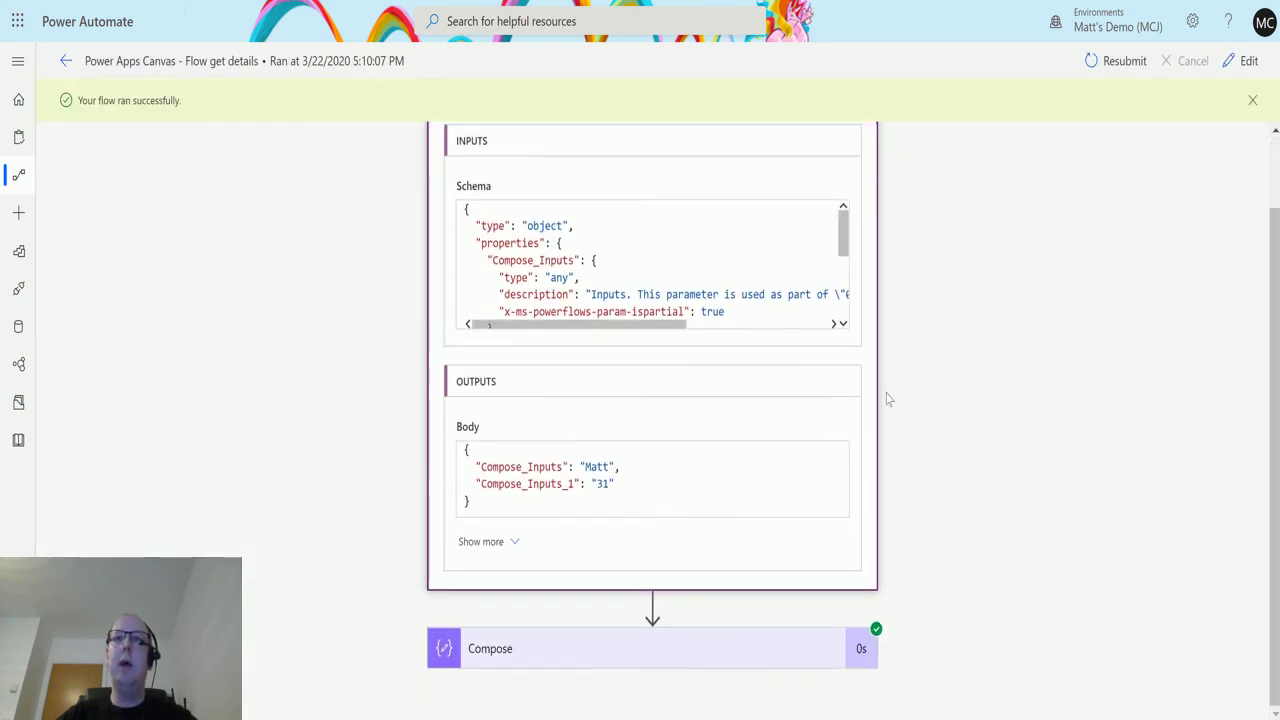
pyautogui.click(696, 652)
pyautogui.scroll(-3, 960, 323)
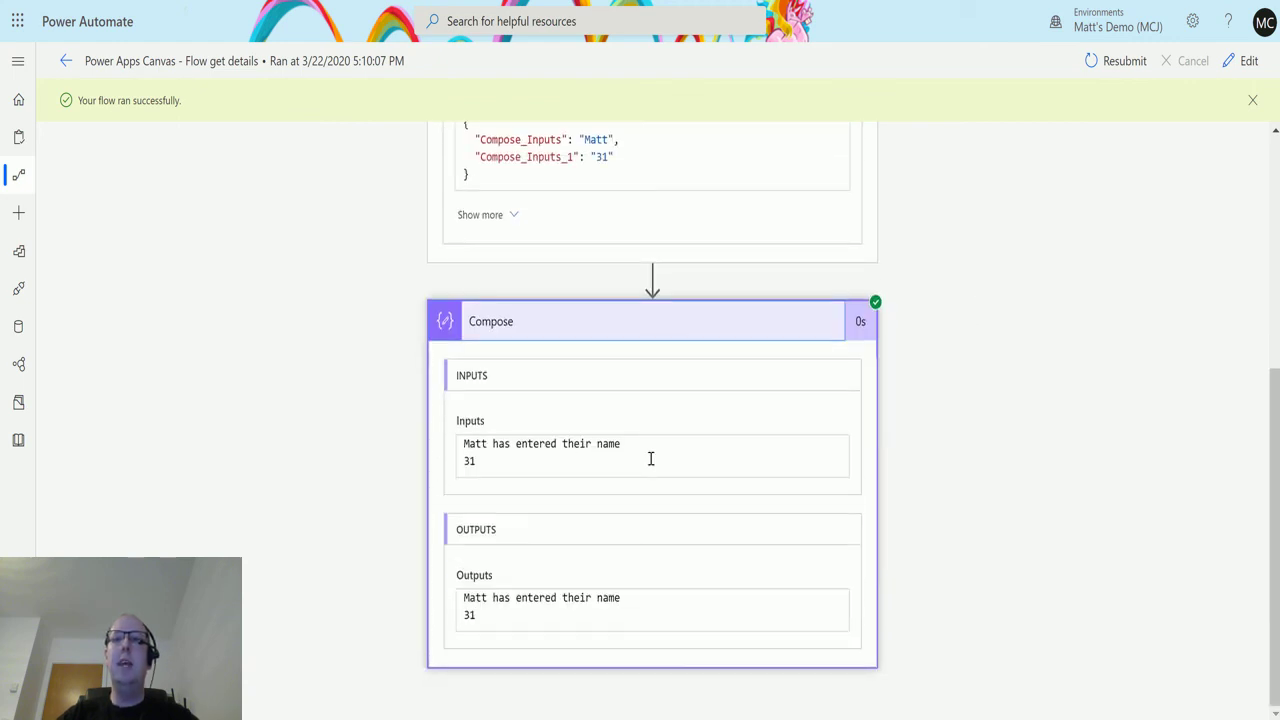
pyautogui.scroll(2, 748, 505)
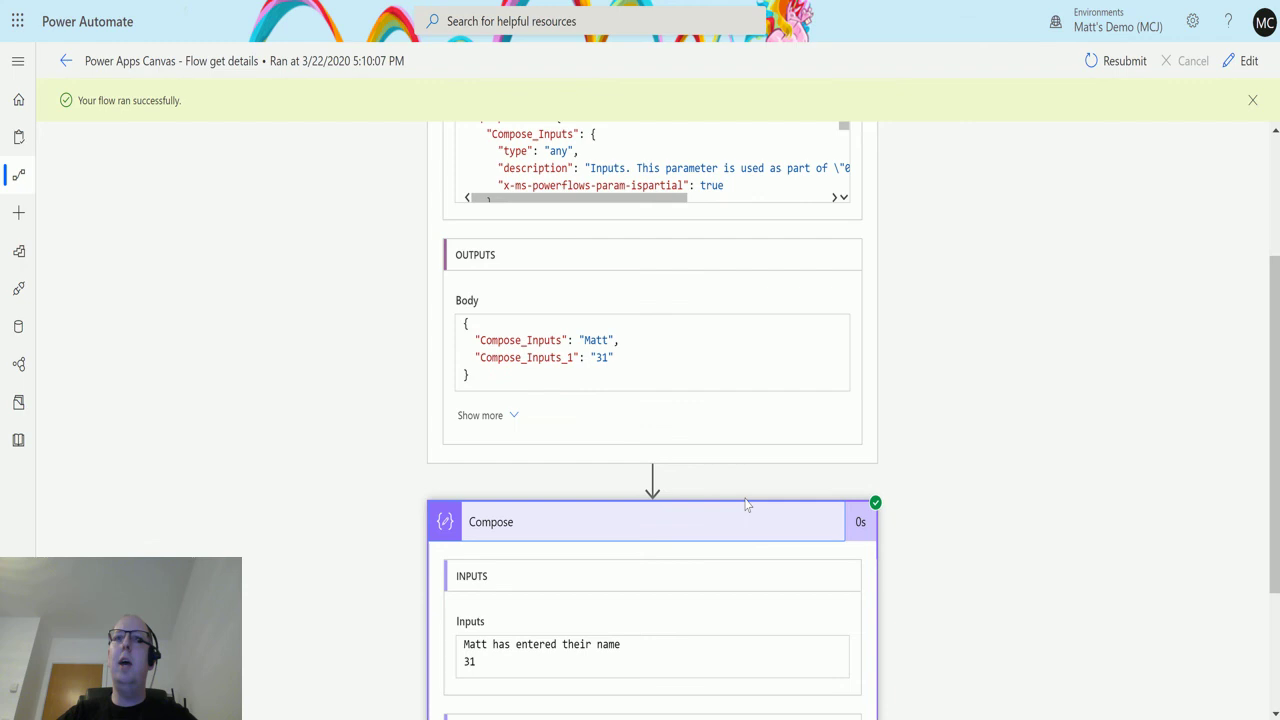
pyautogui.scroll(-2, 670, 485)
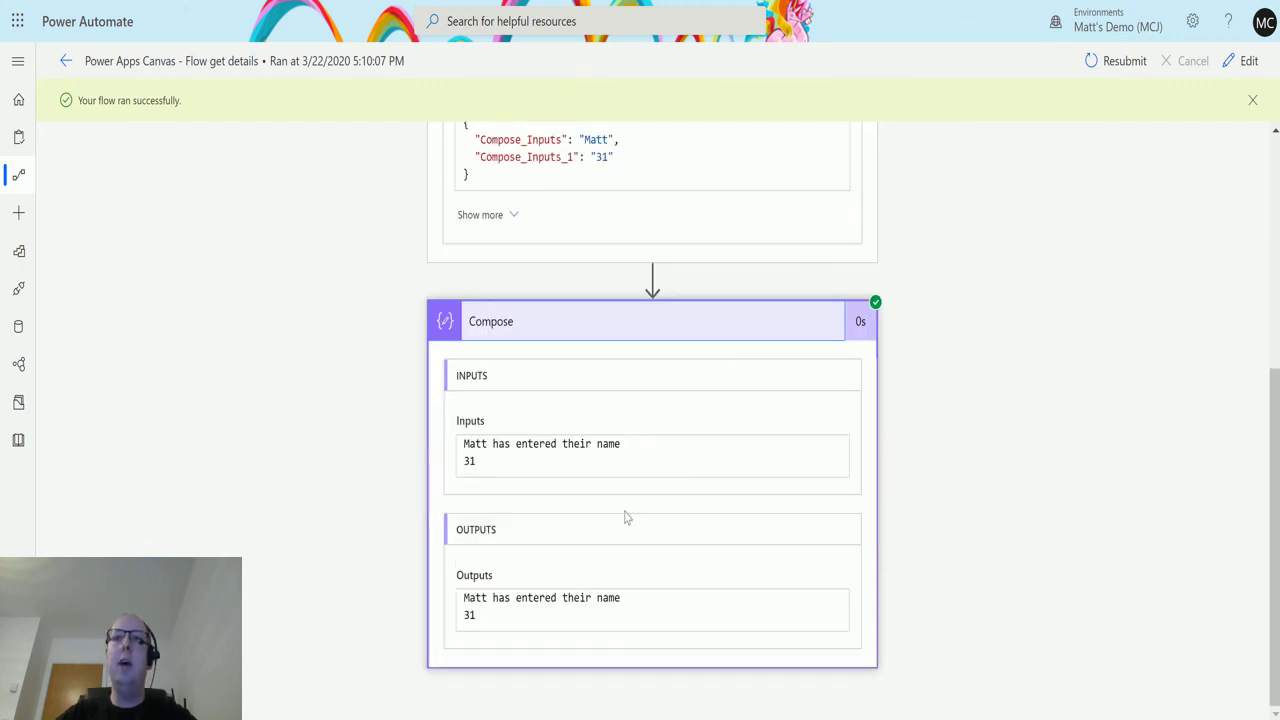
pyautogui.scroll(4, 625, 540)
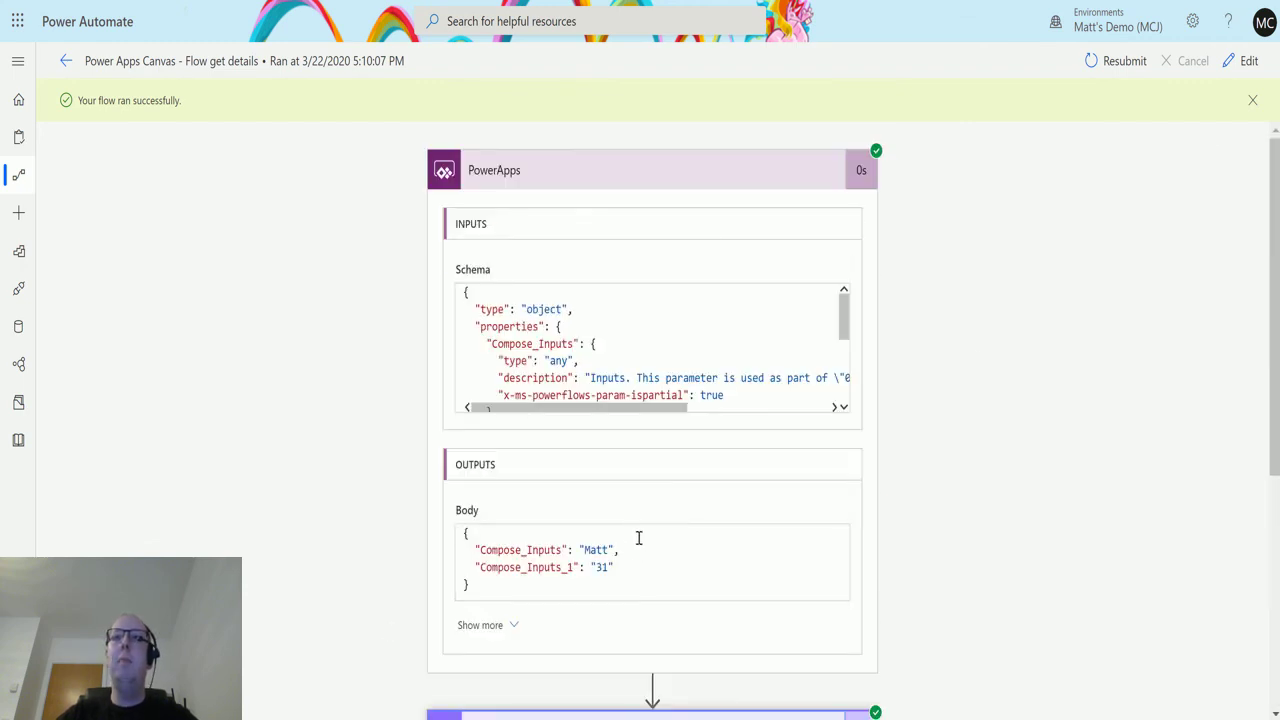
pyautogui.scroll(-4, 637, 534)
pyautogui.scroll(-1, 481, 531)
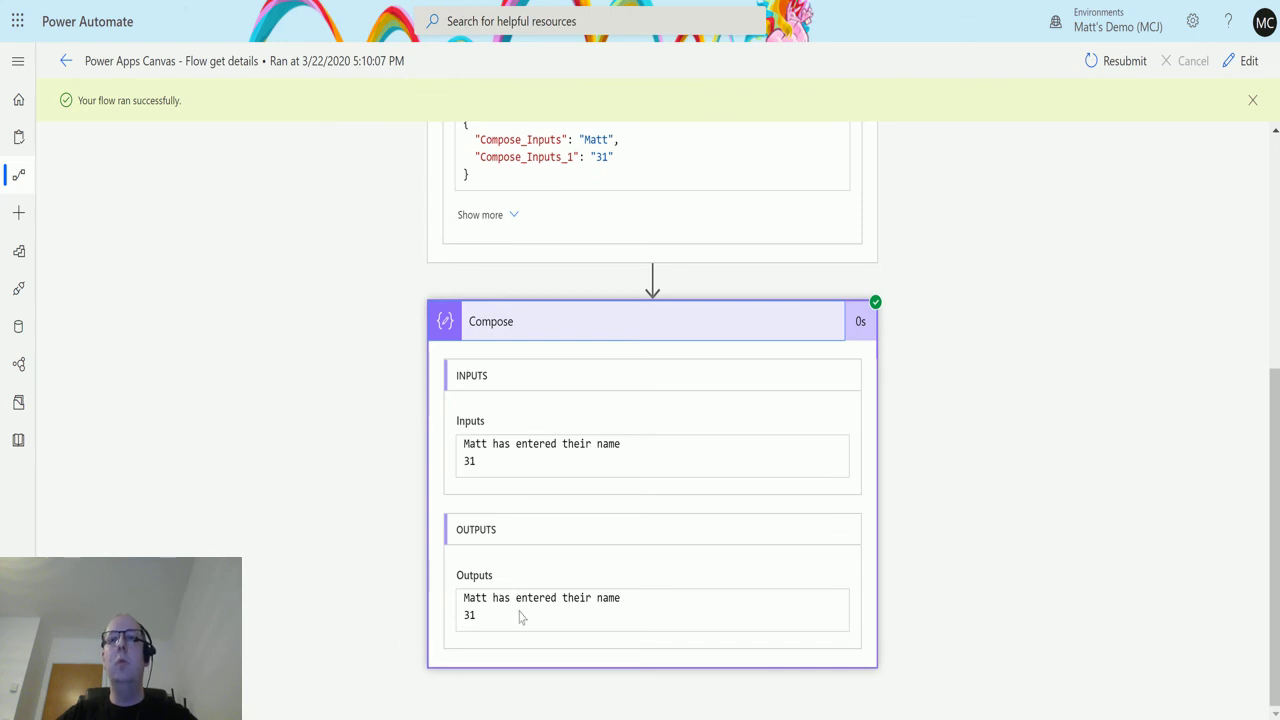